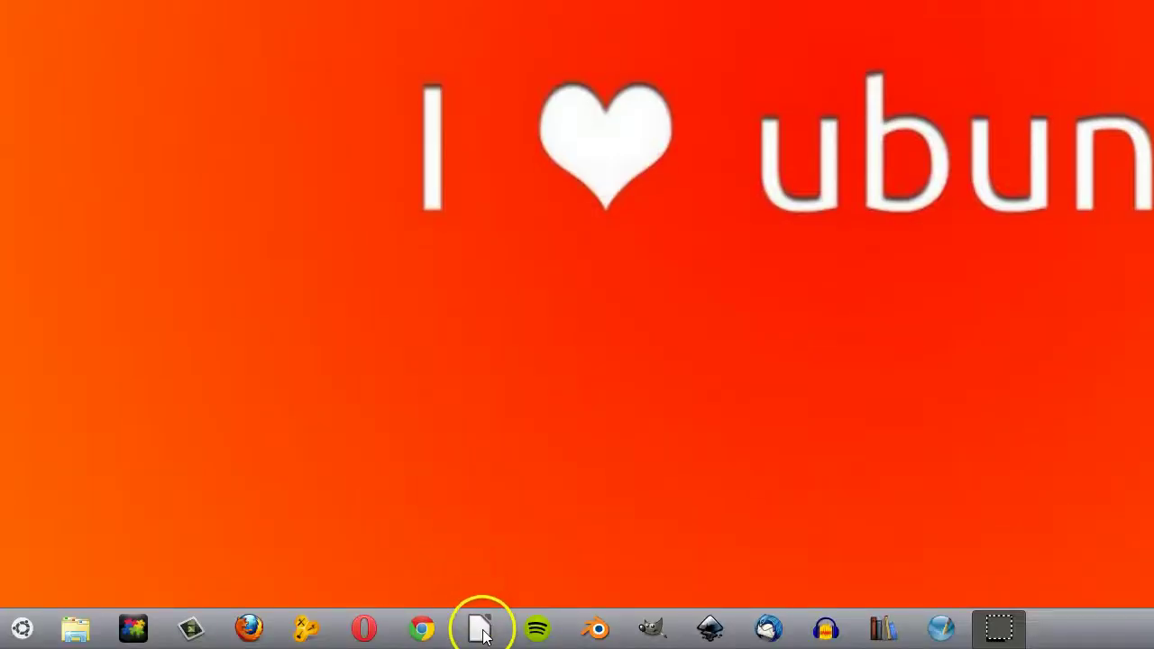
# Open the spreadsheet ejemplo.ods from the Documents library in LibreOffice and close it.
pyautogui.click(484, 634)
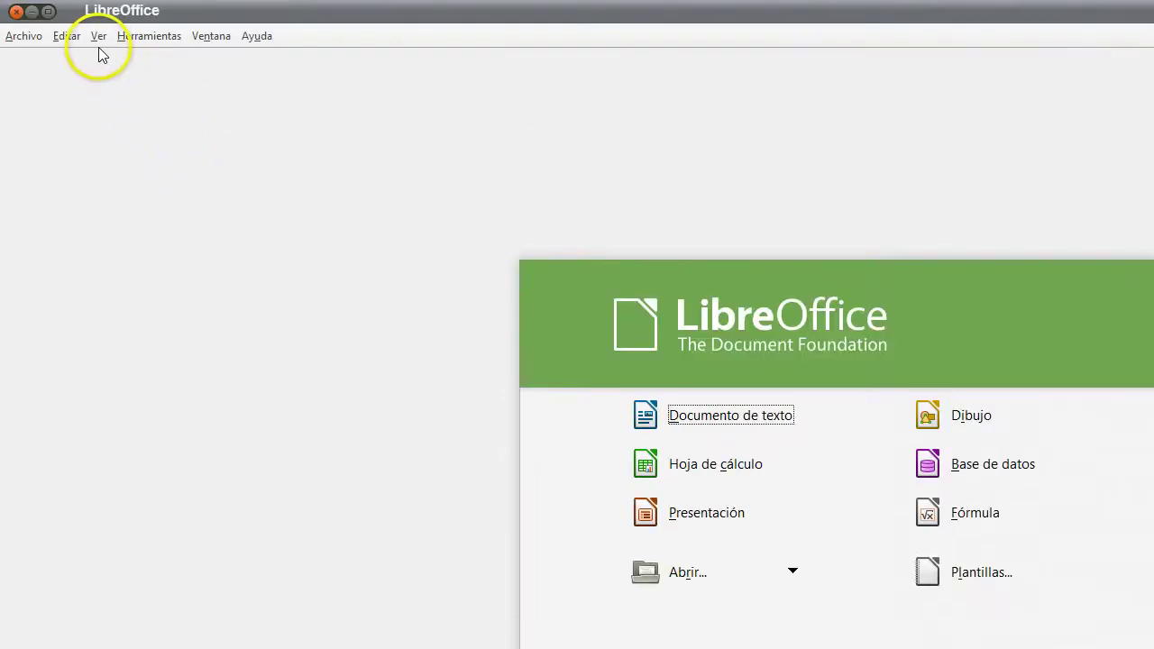
pyautogui.click(31, 36)
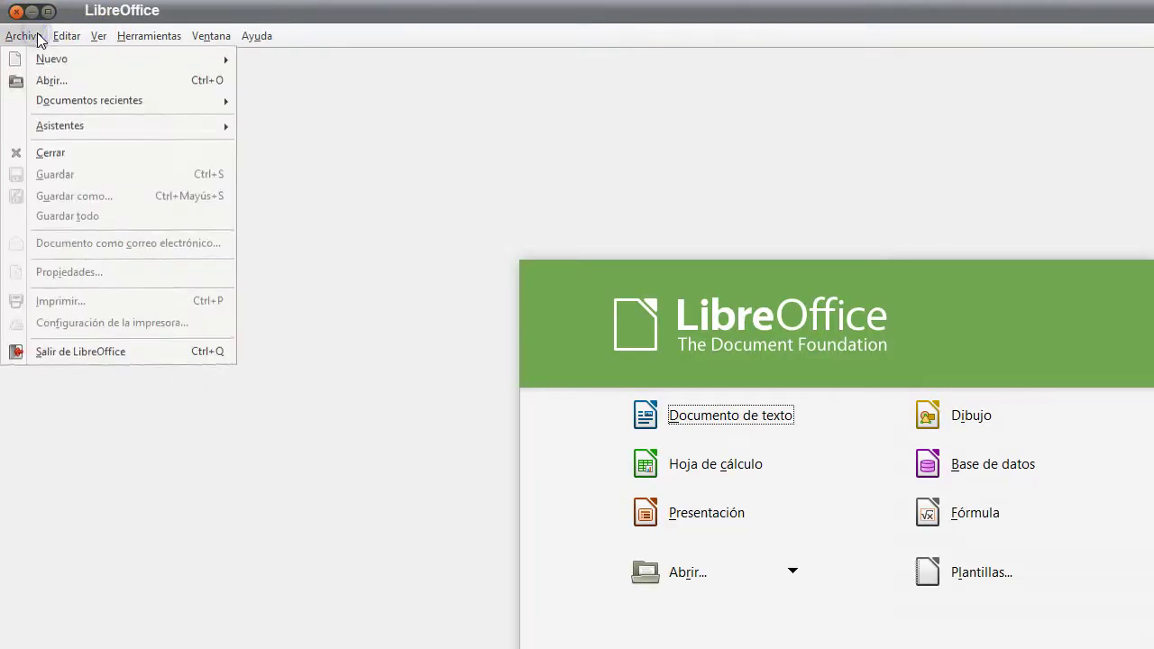
pyautogui.click(47, 82)
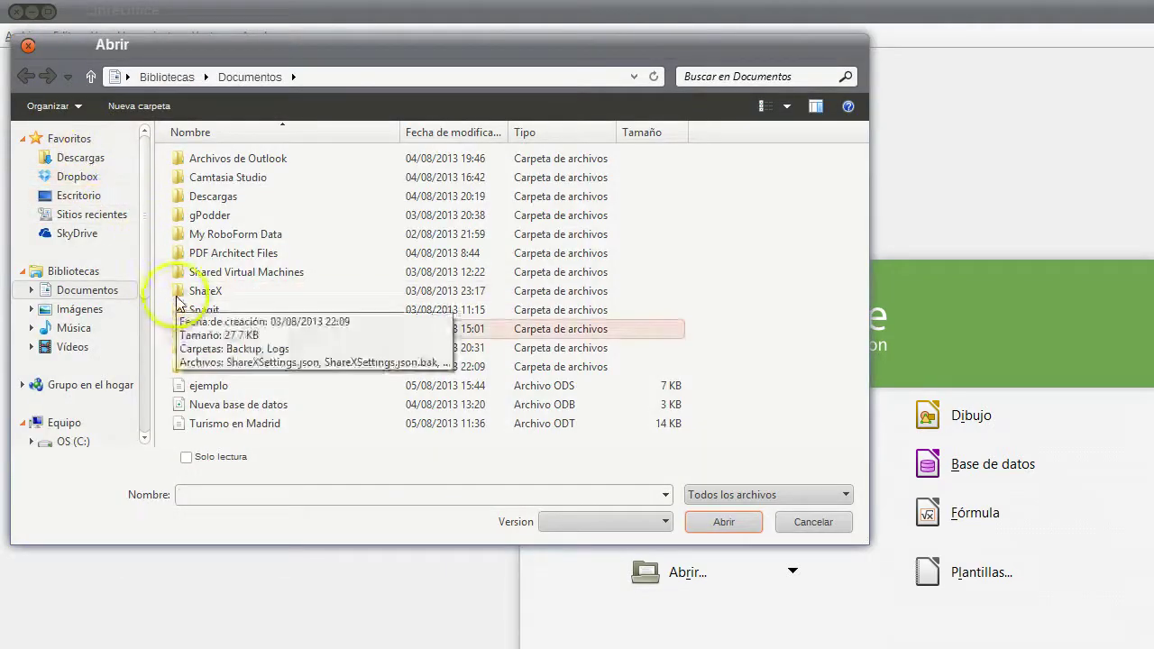
pyautogui.doubleClick(208, 386)
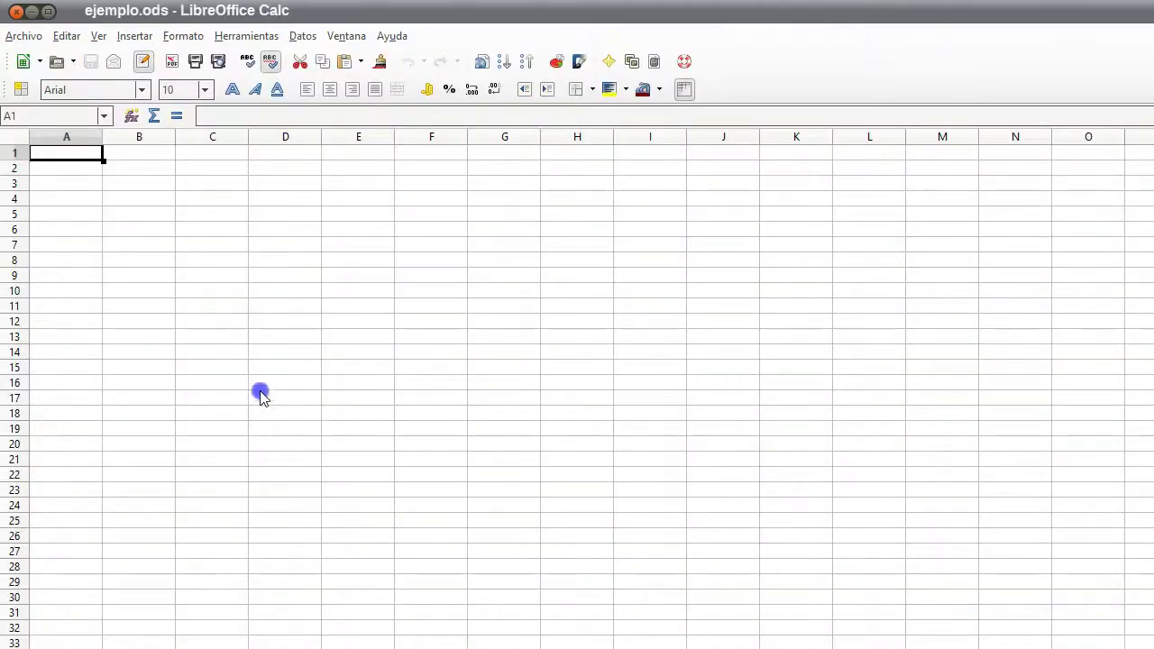
pyautogui.click(17, 12)
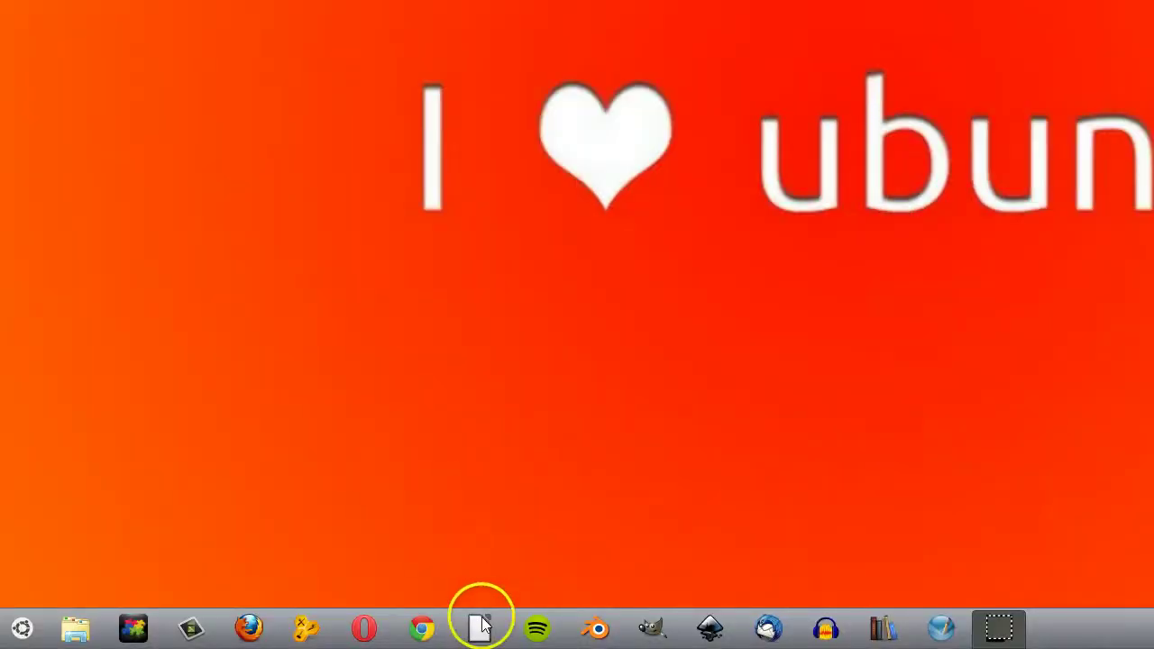
# From a new LibreOffice drawing, open the recent document ejemplo.ods and close both windows.
pyautogui.click(481, 627)
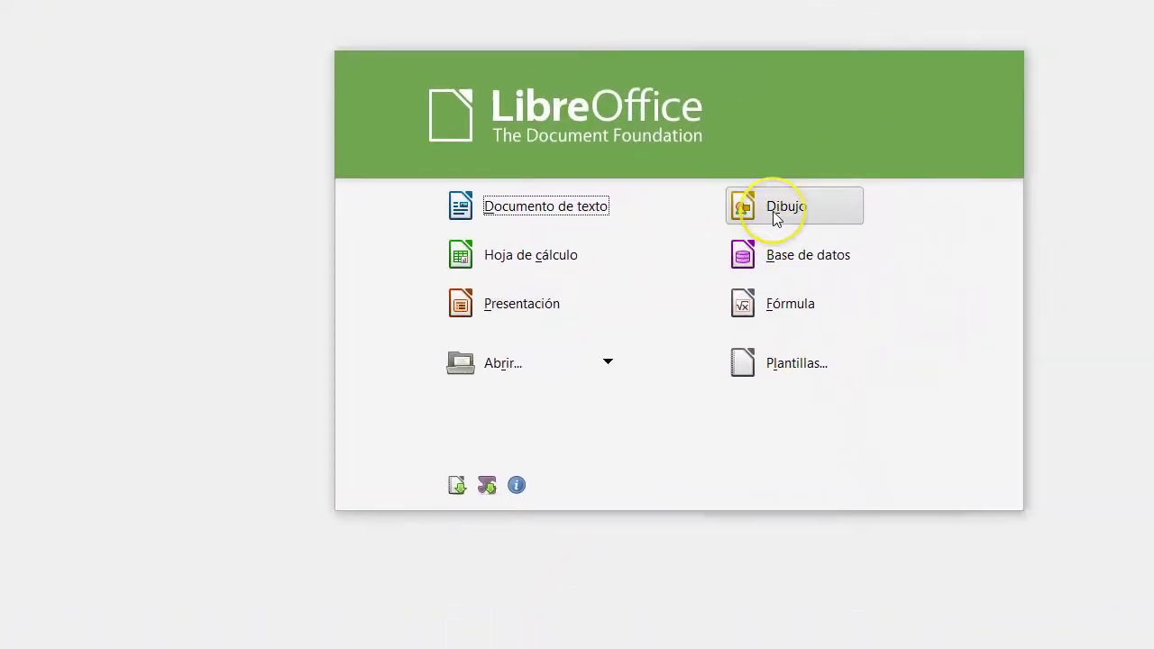
pyautogui.click(773, 211)
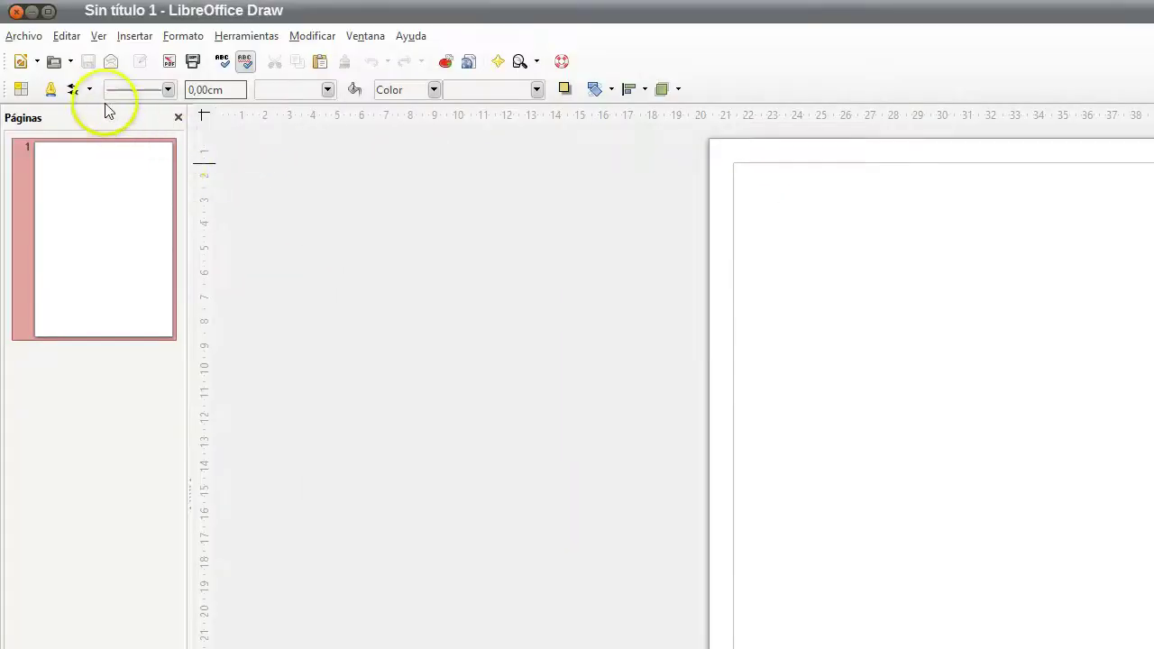
pyautogui.click(72, 62)
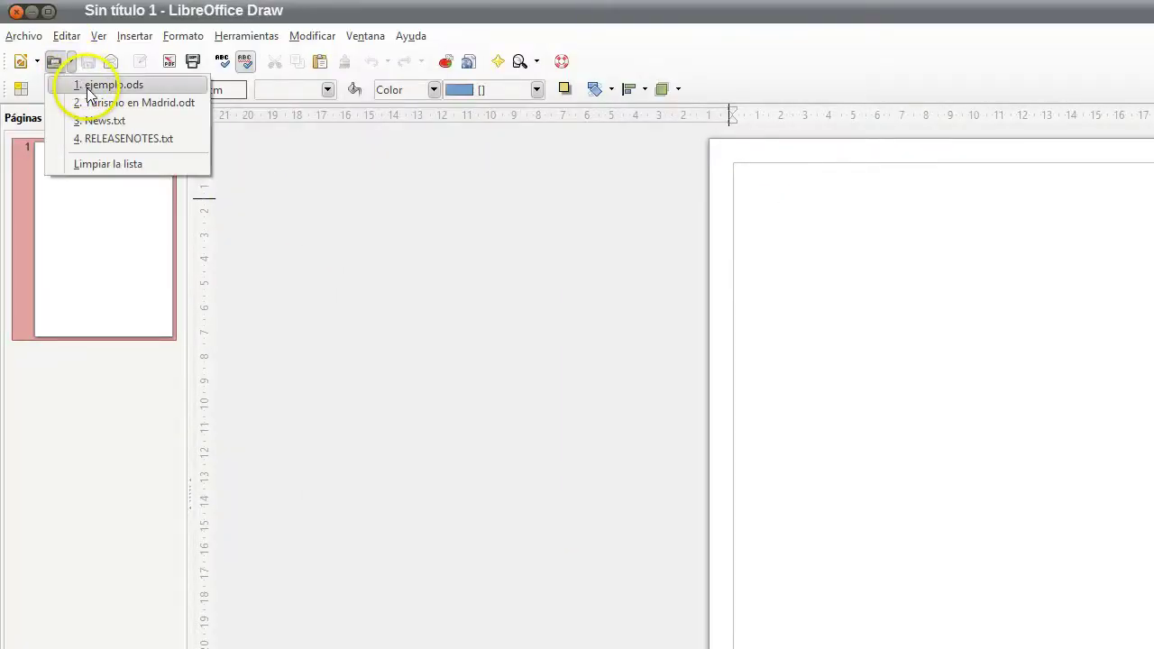
pyautogui.click(87, 85)
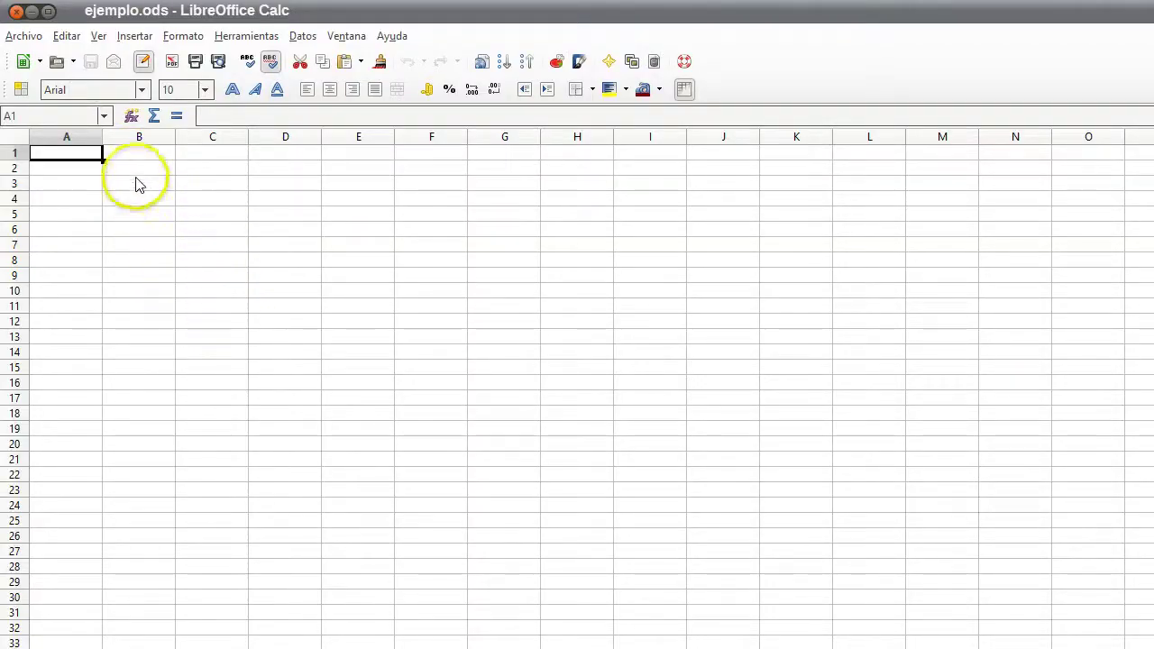
pyautogui.click(17, 11)
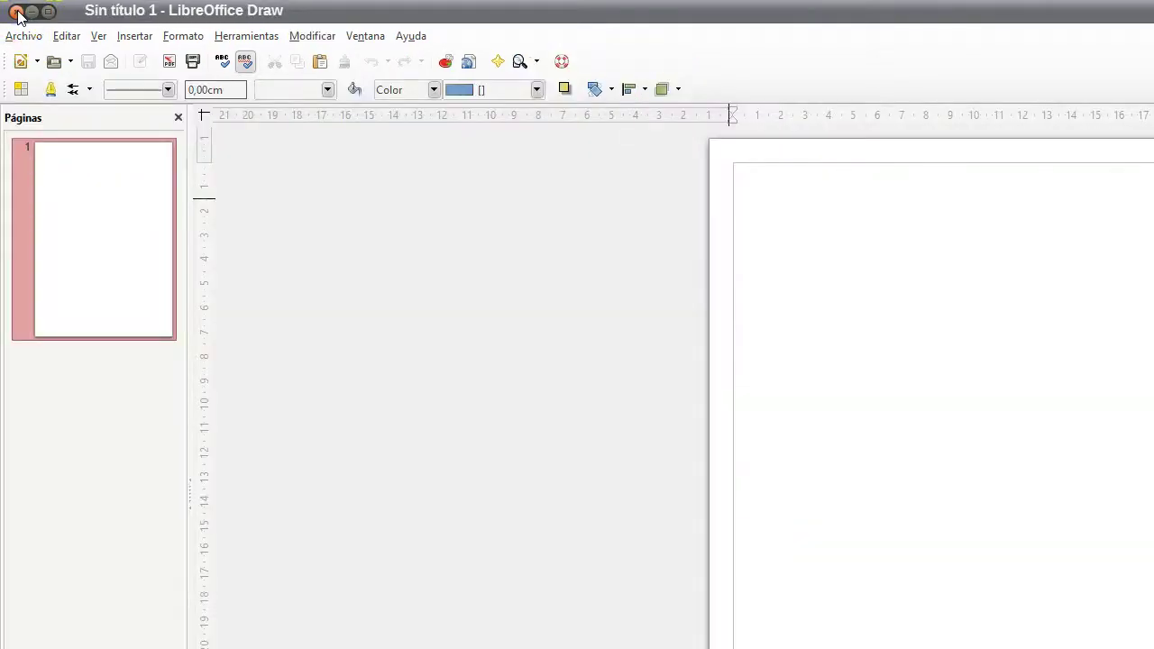
pyautogui.click(17, 12)
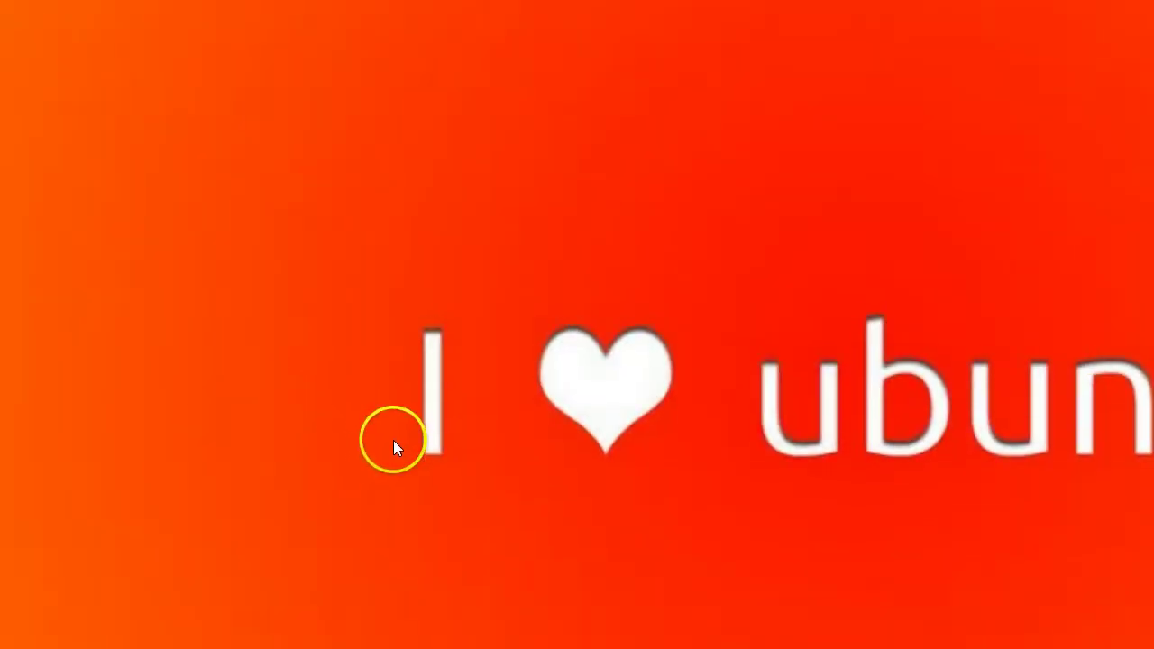
# From a new LibreOffice presentation, open ejemplo.ods from the Documents library and close both windows.
pyautogui.click(455, 437)
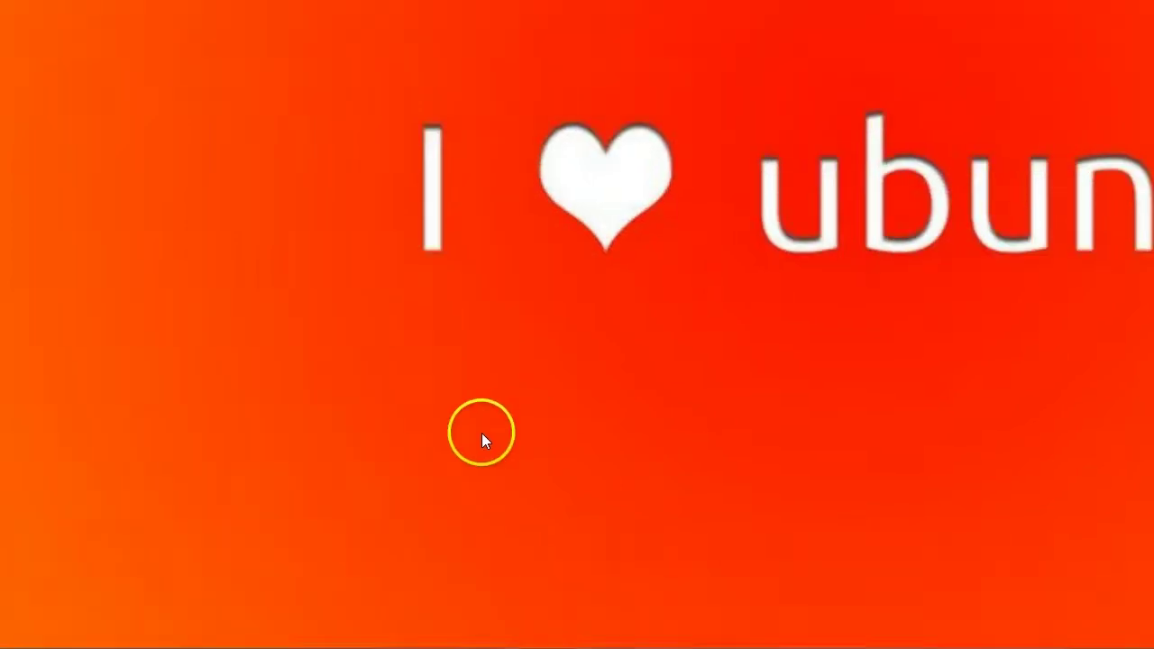
pyautogui.click(480, 631)
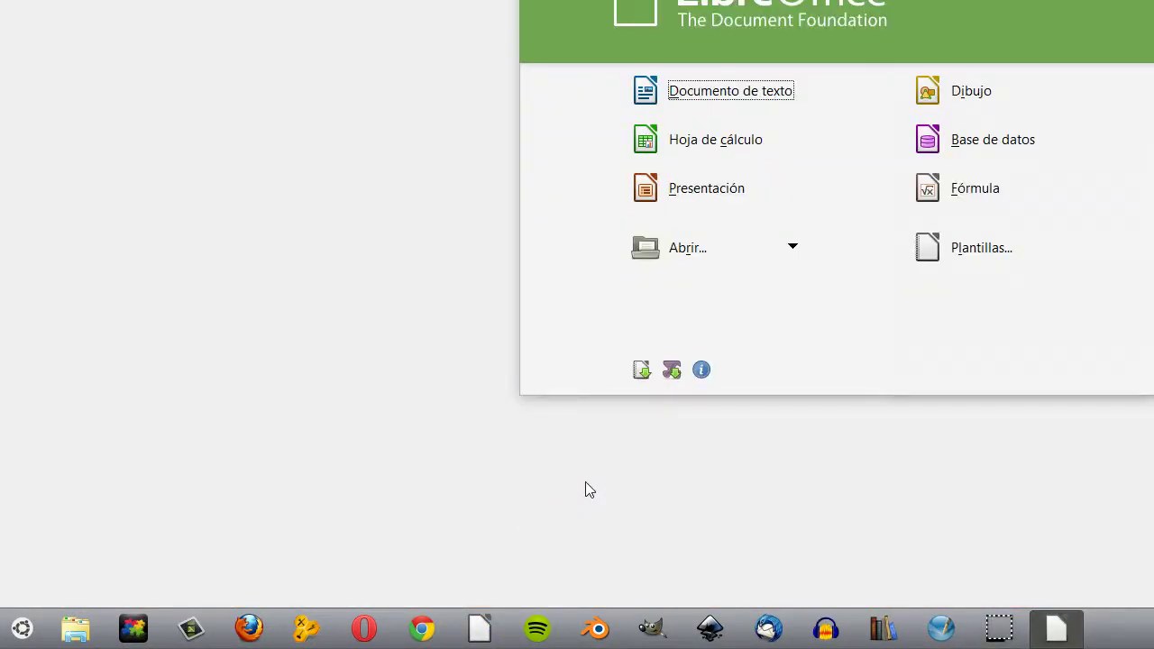
pyautogui.hotkey('alt', 'p')
pyautogui.hotkey('ctrl', 'o')
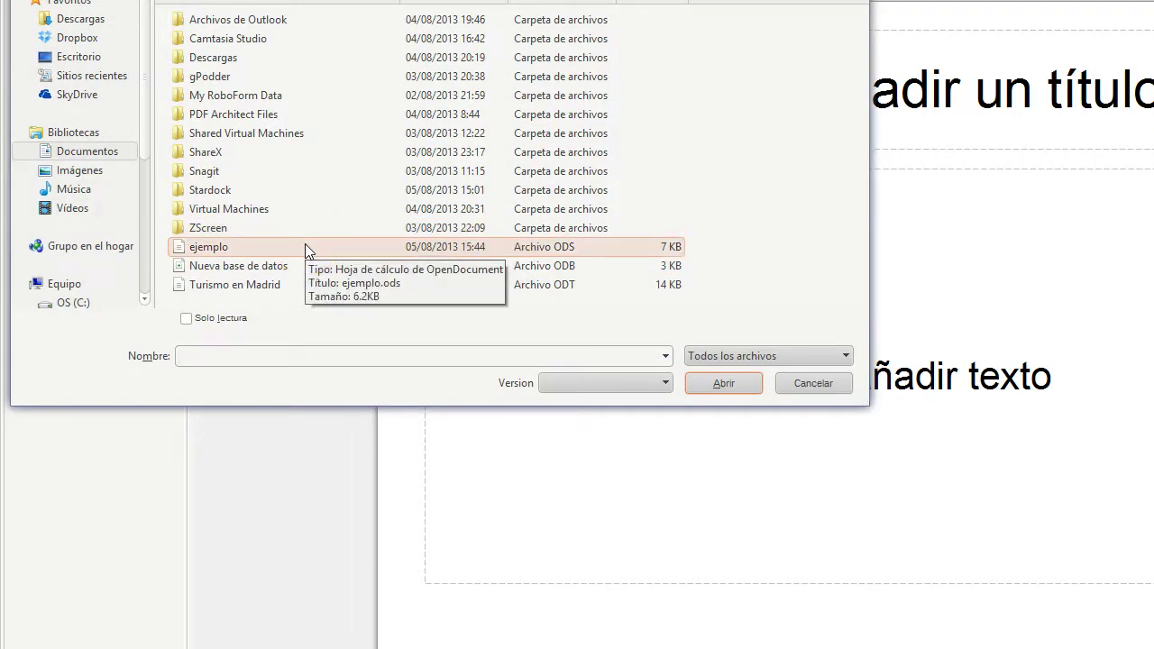
pyautogui.doubleClick(304, 245)
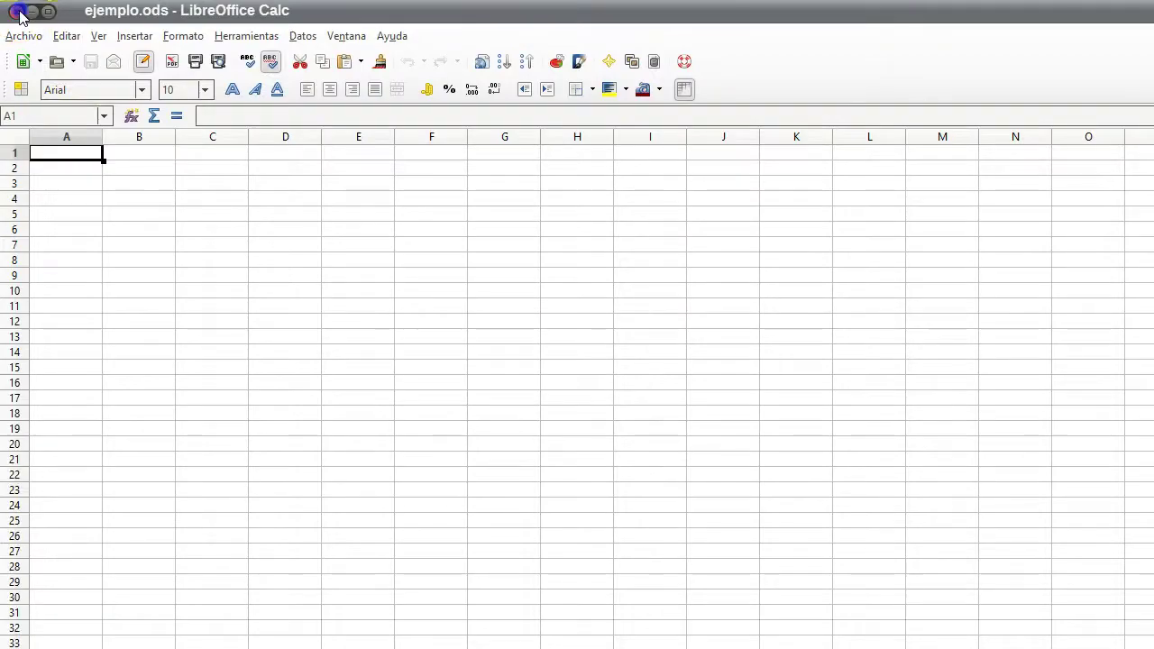
pyautogui.click(16, 11)
pyautogui.click(17, 12)
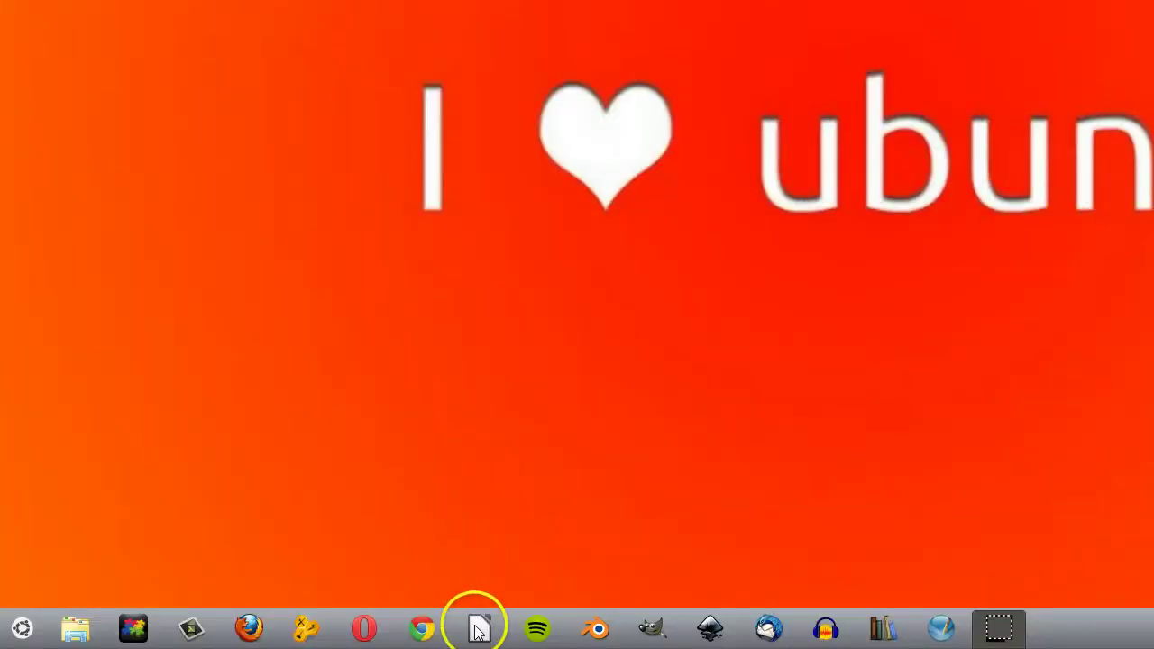
# Open ejemplo.ods from the recent documents on the LibreOffice start screen and close it.
pyautogui.click(478, 630)
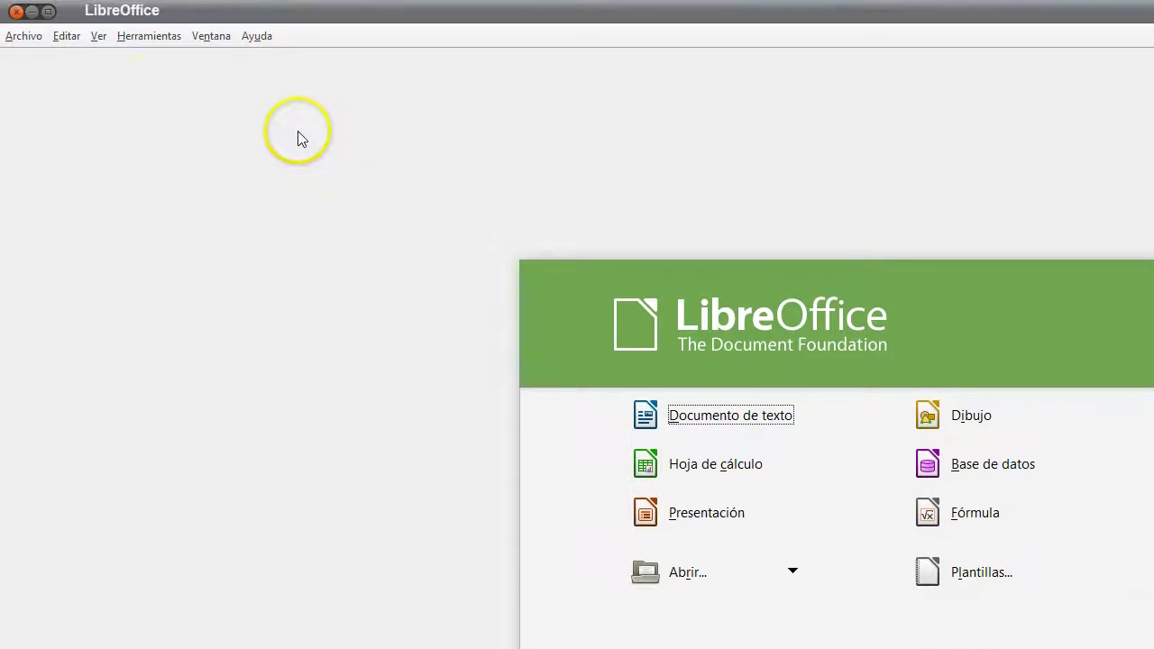
pyautogui.click(27, 36)
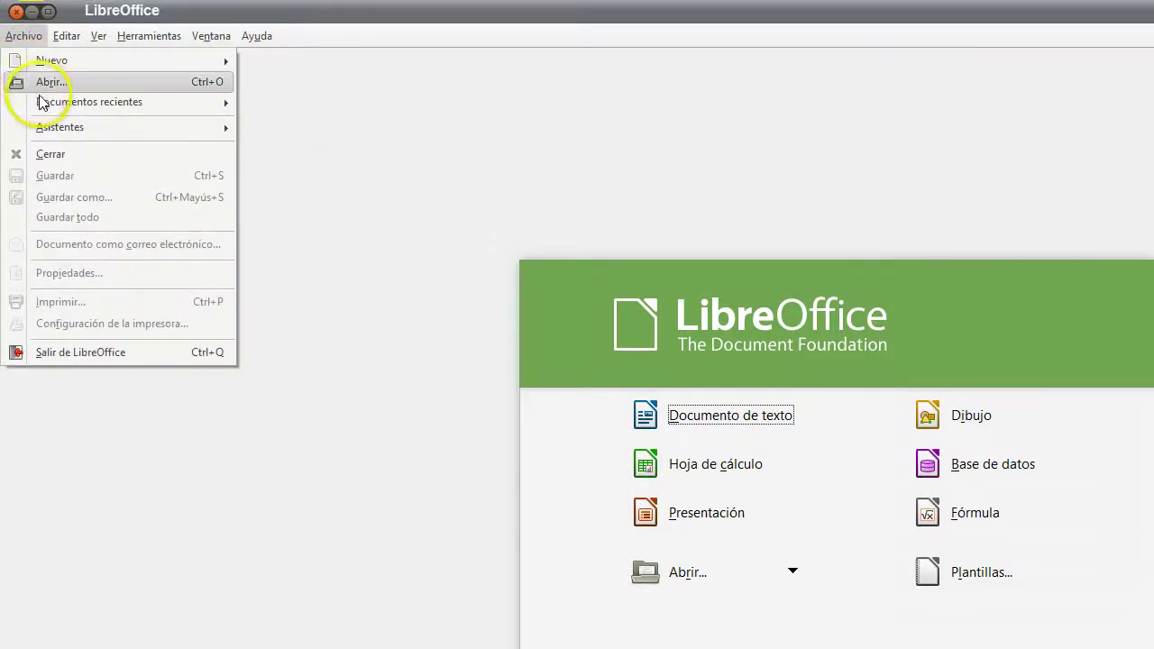
pyautogui.moveTo(11, 99)
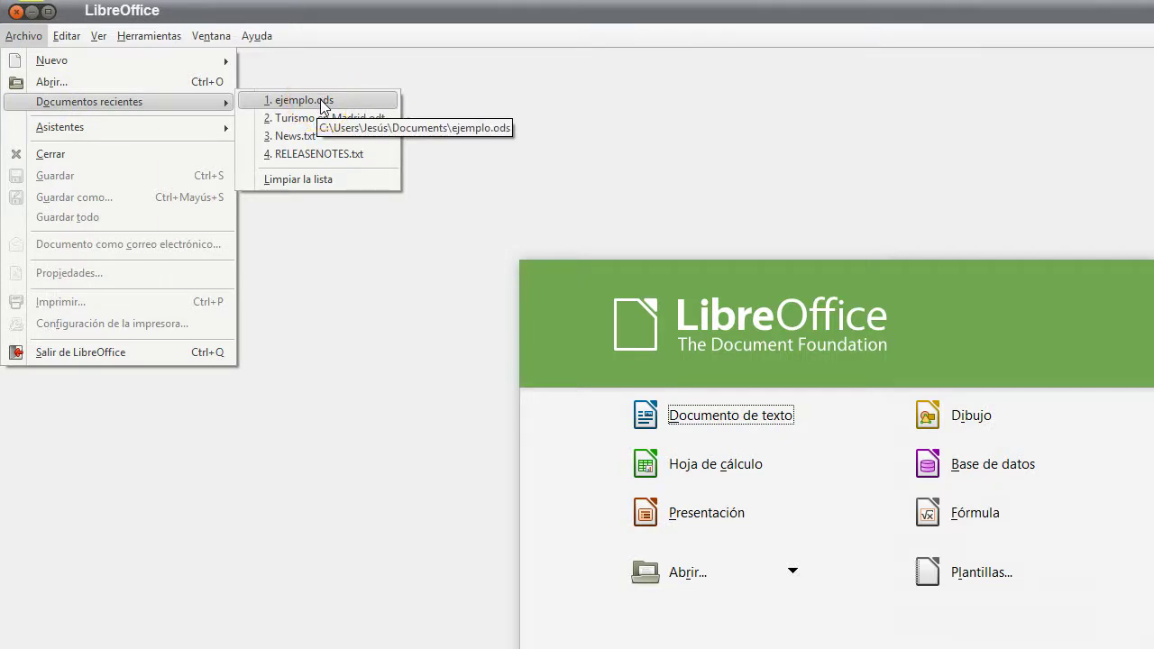
pyautogui.click(320, 99)
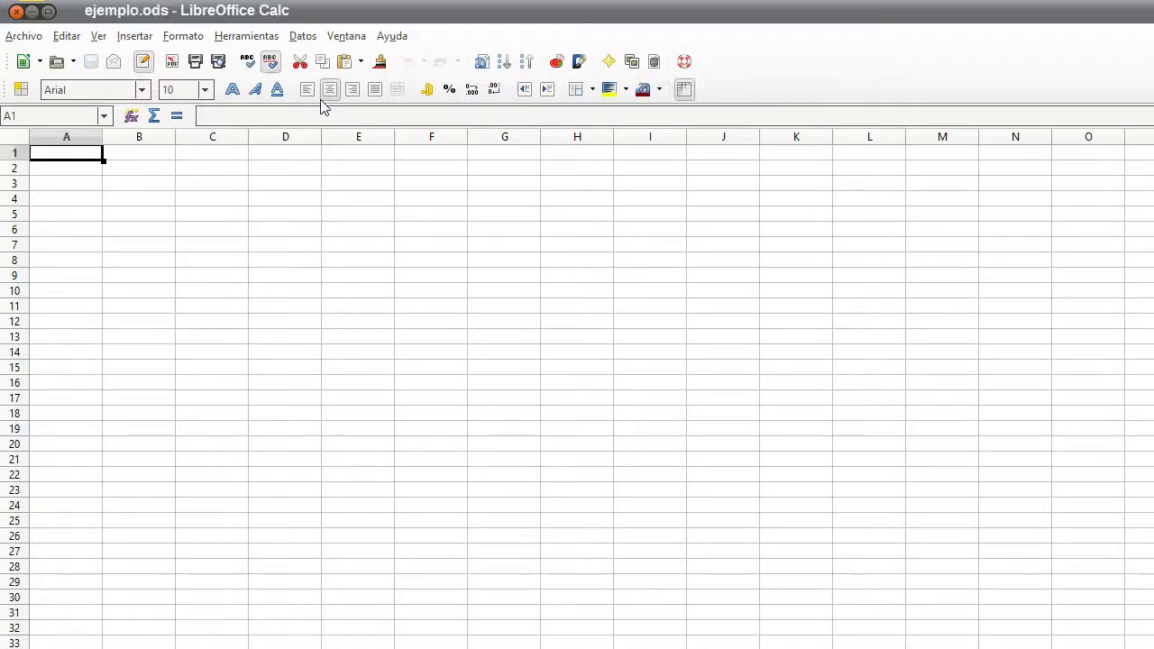
pyautogui.click(21, 12)
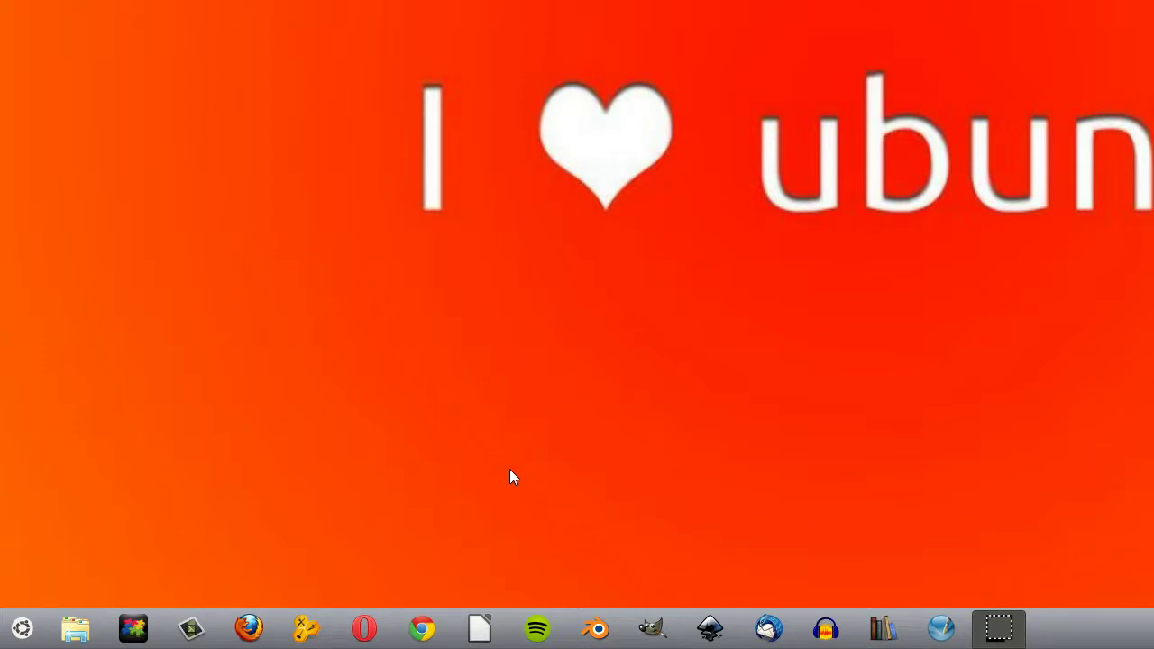
# From a new LibreOffice spreadsheet, import the recent file importadorcsv.csv with tab, comma and semicolon separators.
pyautogui.click(479, 629)
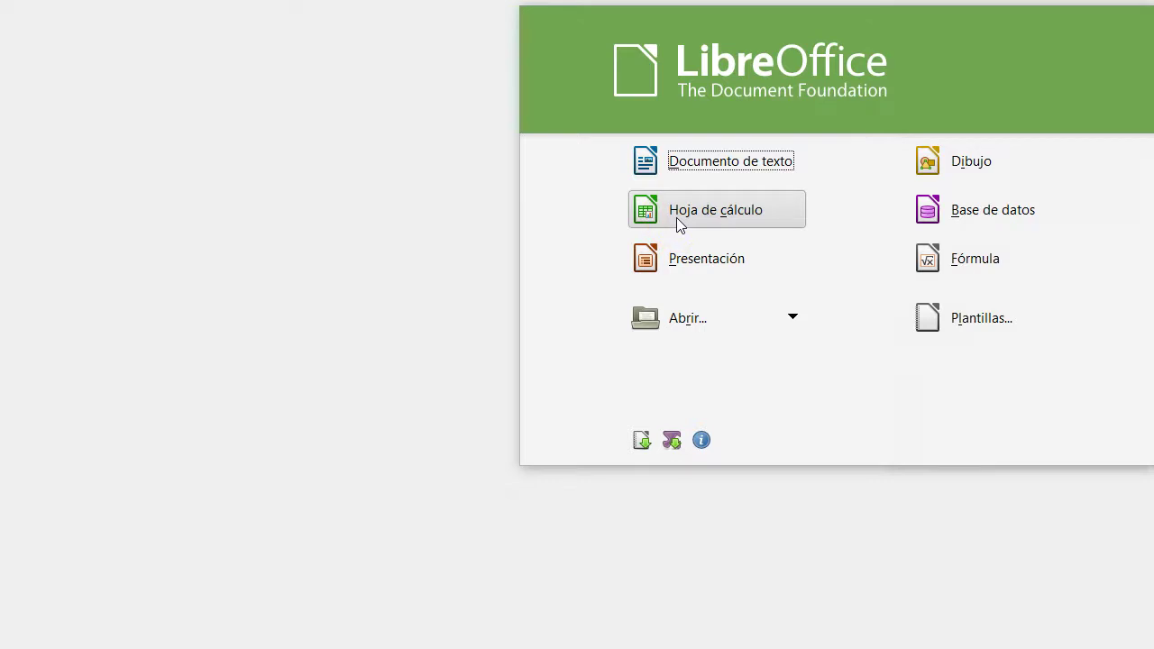
pyautogui.click(677, 217)
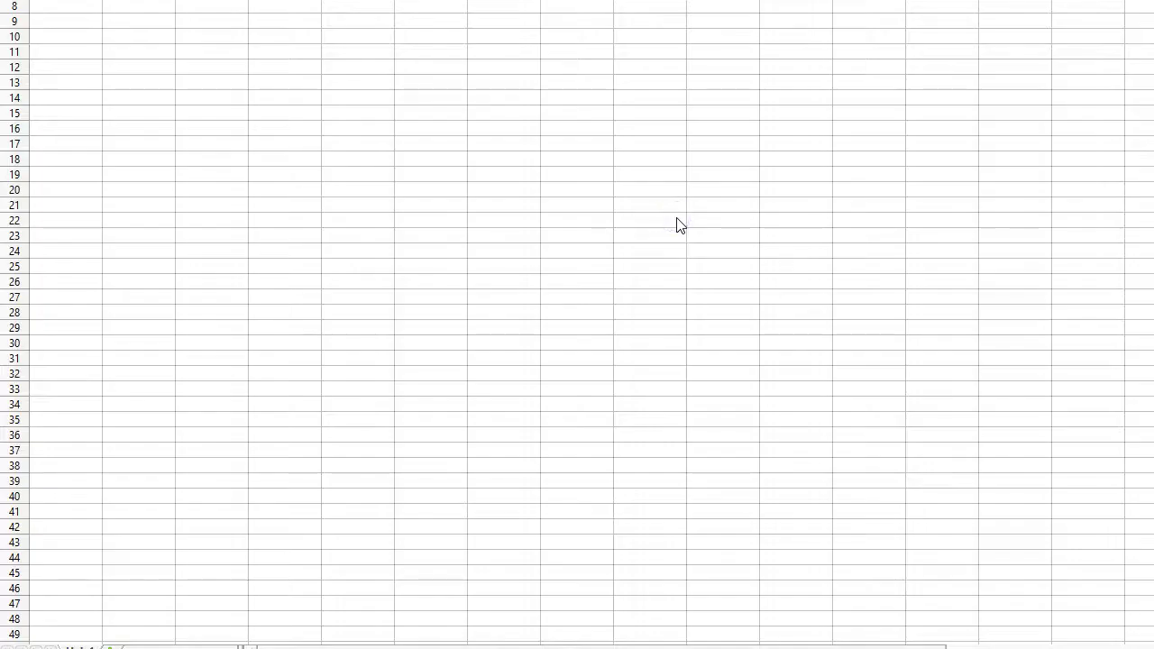
pyautogui.click(380, 207)
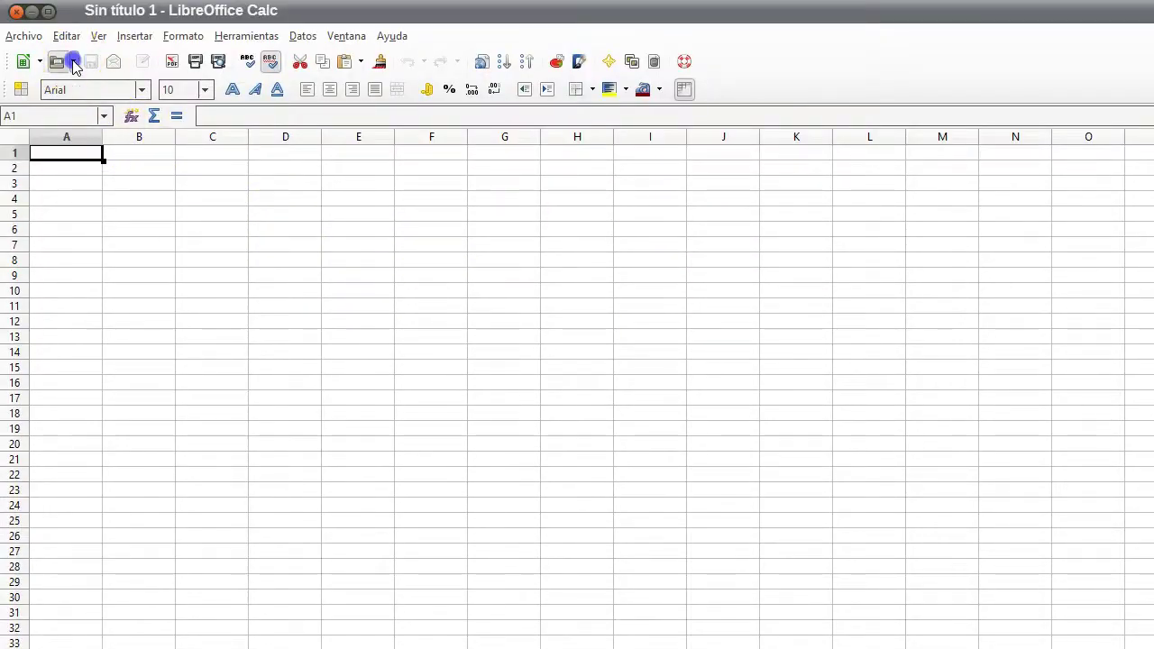
pyautogui.click(74, 61)
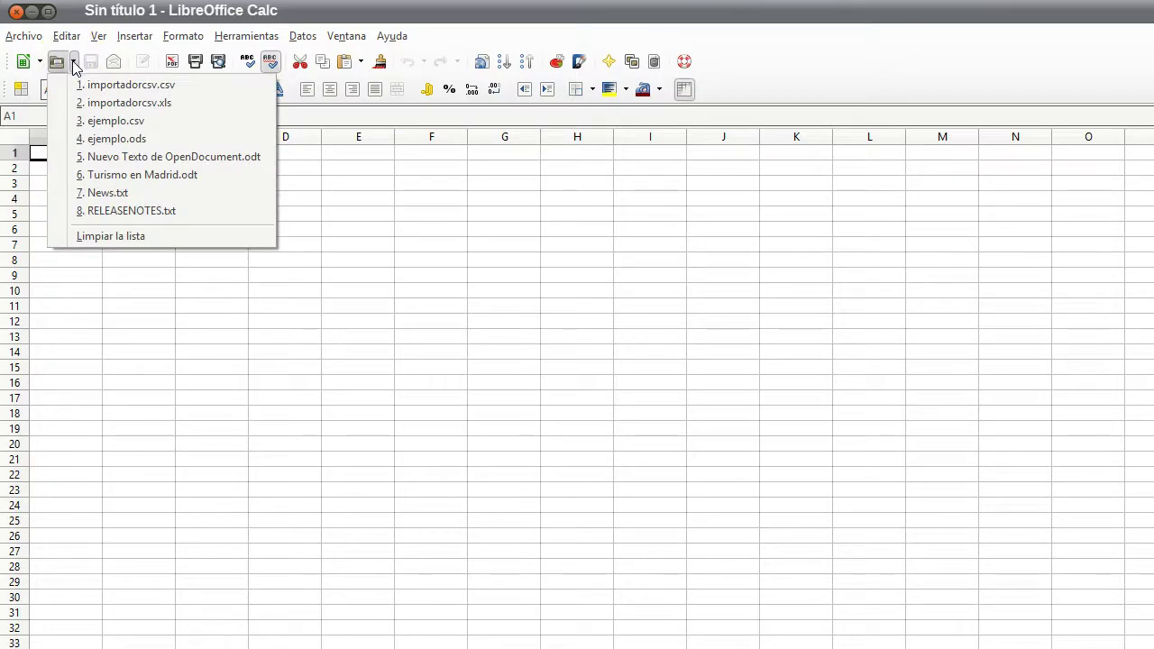
pyautogui.click(81, 87)
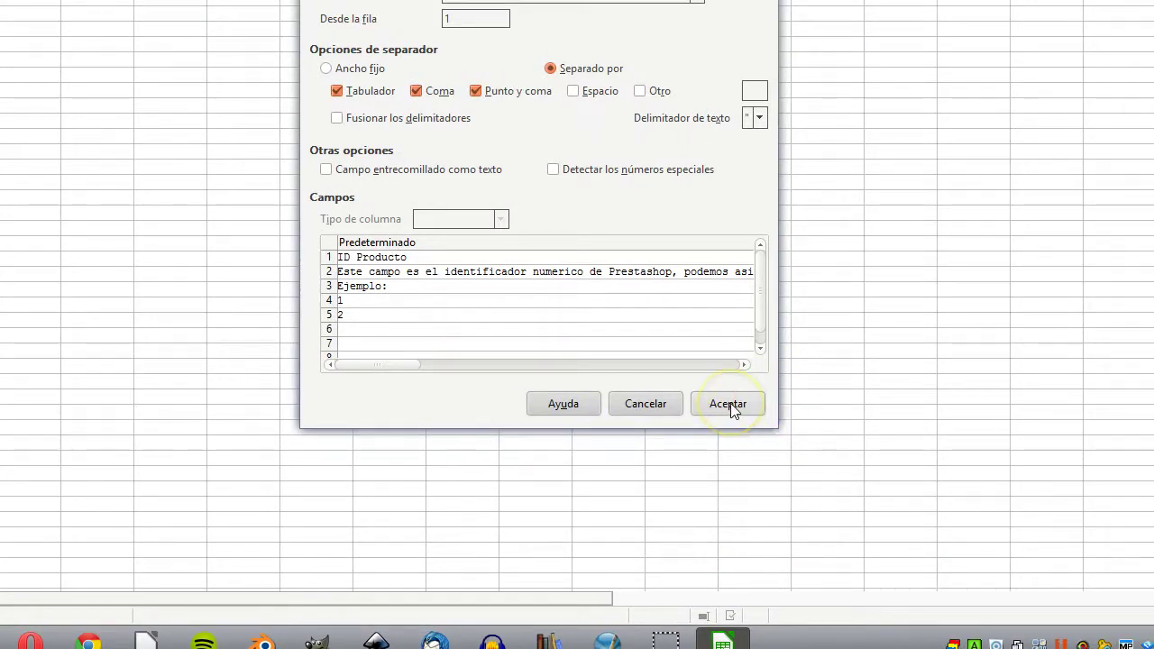
pyautogui.click(730, 405)
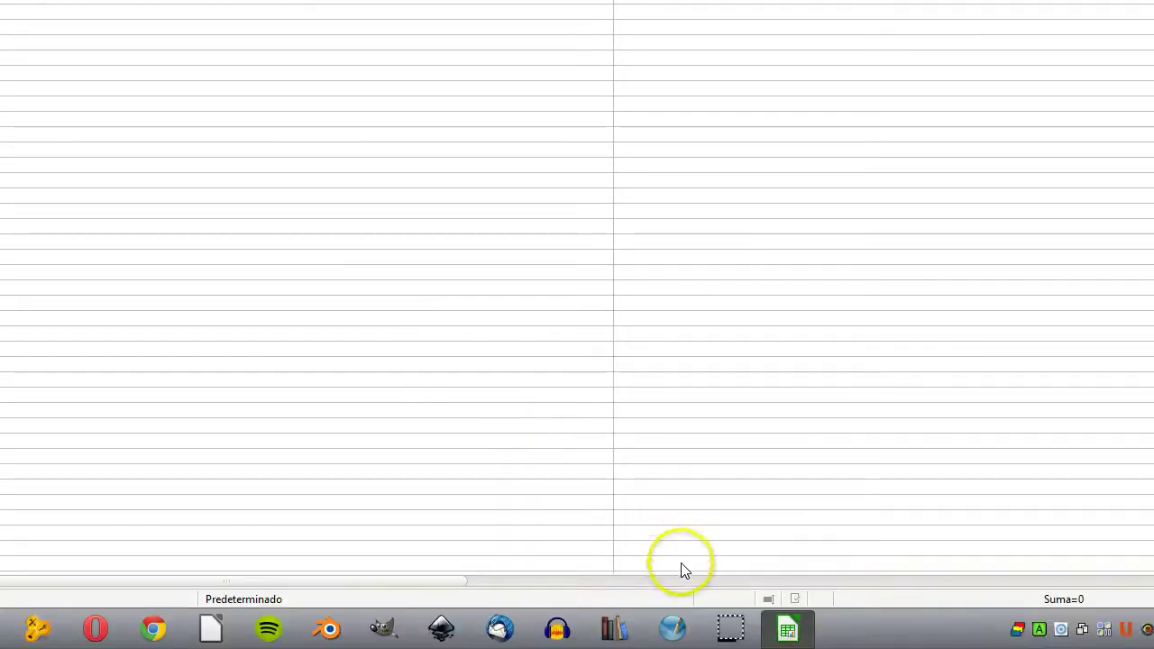
# Check which Calc documents are open after importing the CSV file.
pyautogui.click(788, 631)
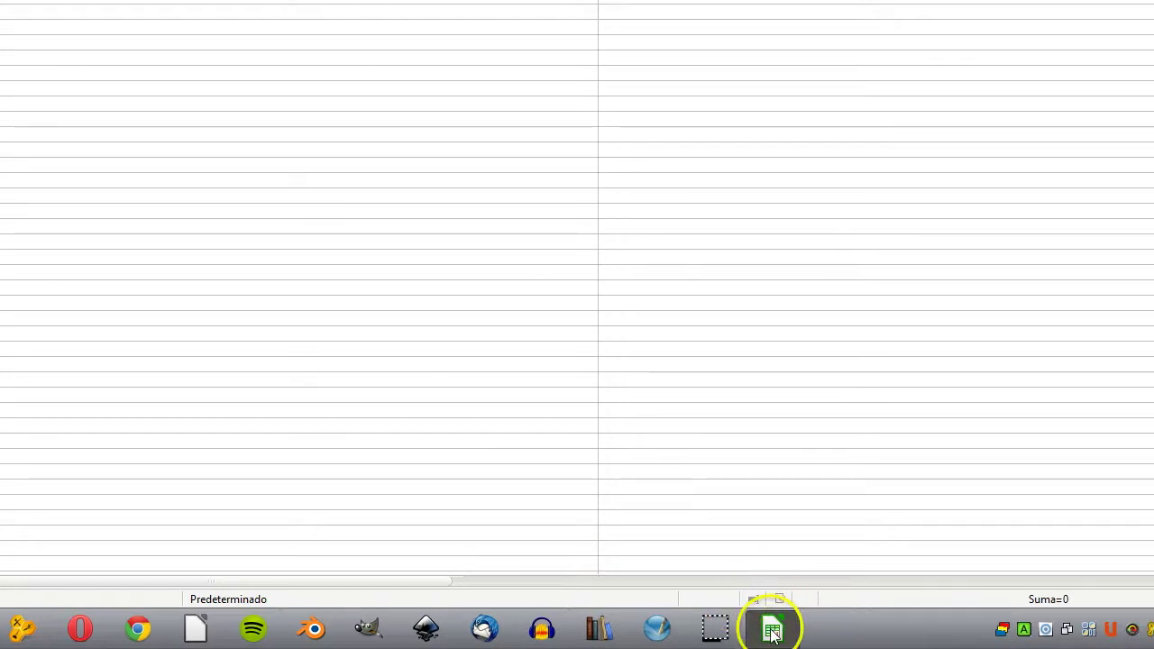
pyautogui.moveTo(773, 634)
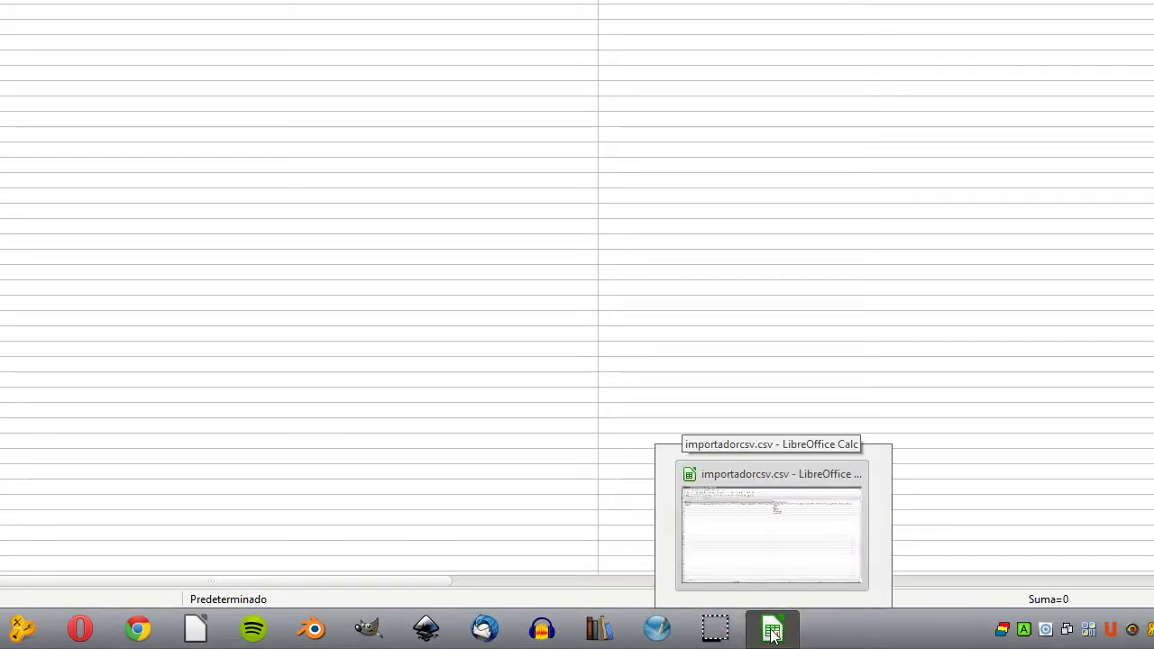
pyautogui.click(300, 261)
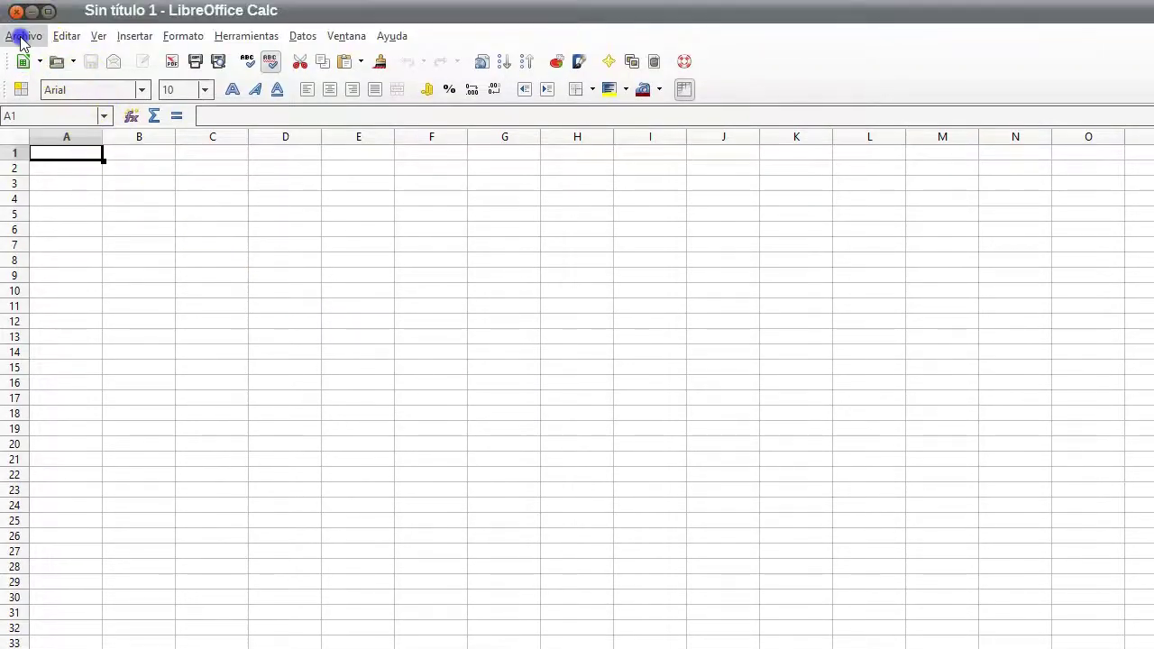
# Save the blank spreadsheet in Documents as Sin título 1 in ODF spreadsheet (.ods) format and close it.
pyautogui.click(22, 37)
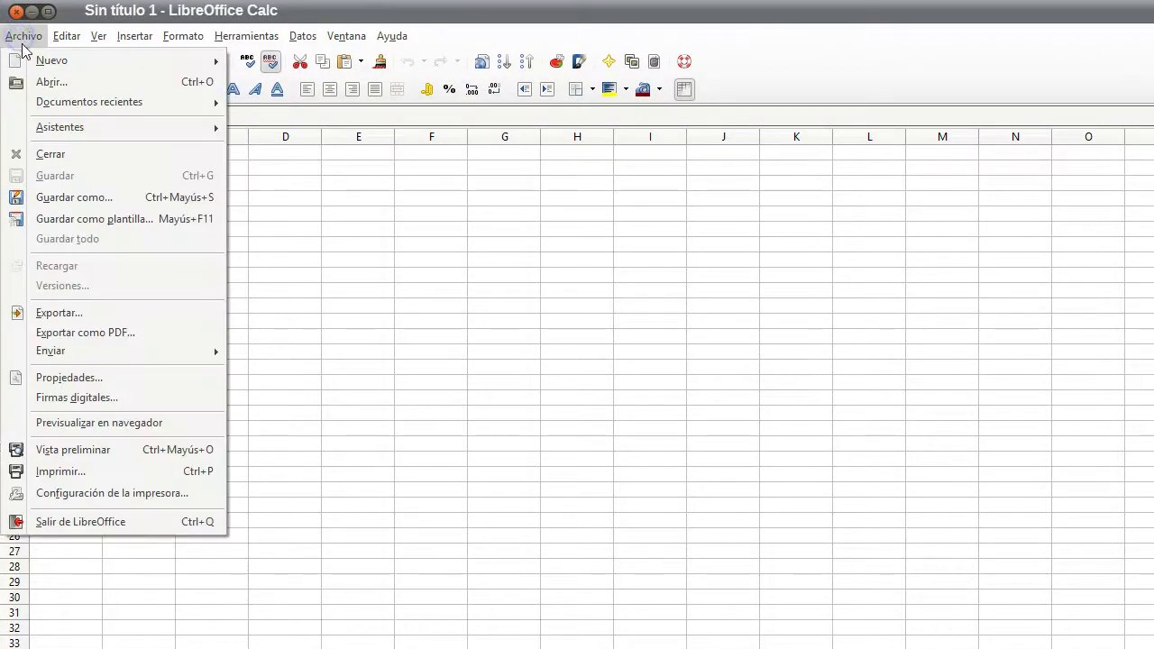
pyautogui.moveTo(40, 129)
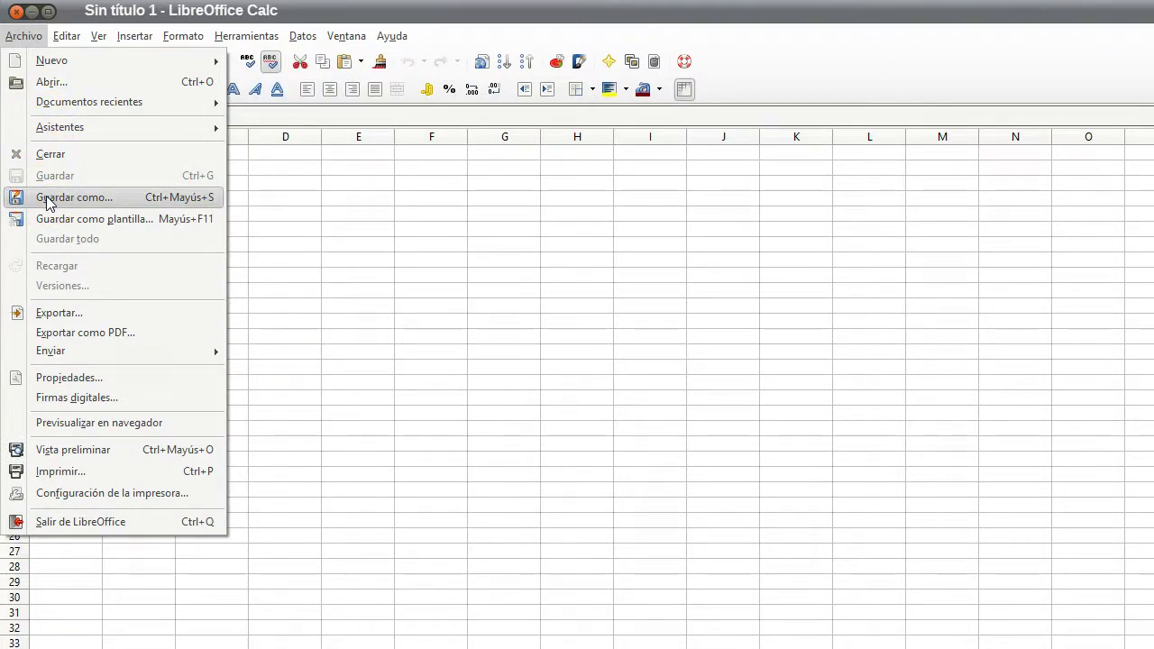
pyautogui.click(47, 198)
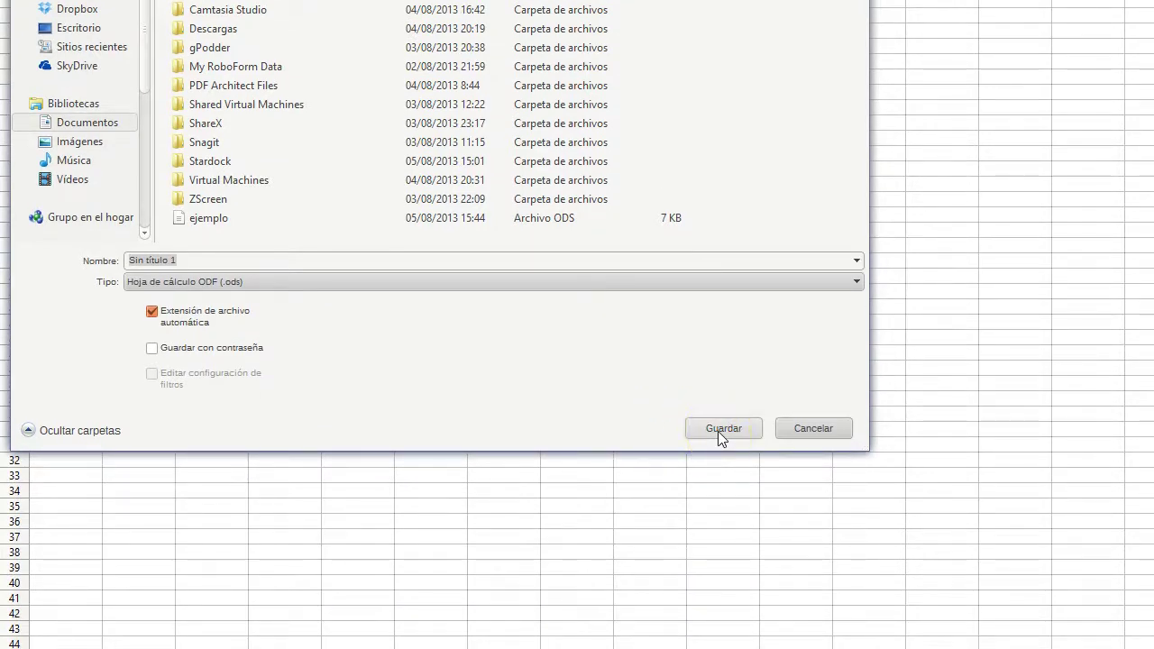
pyautogui.click(719, 433)
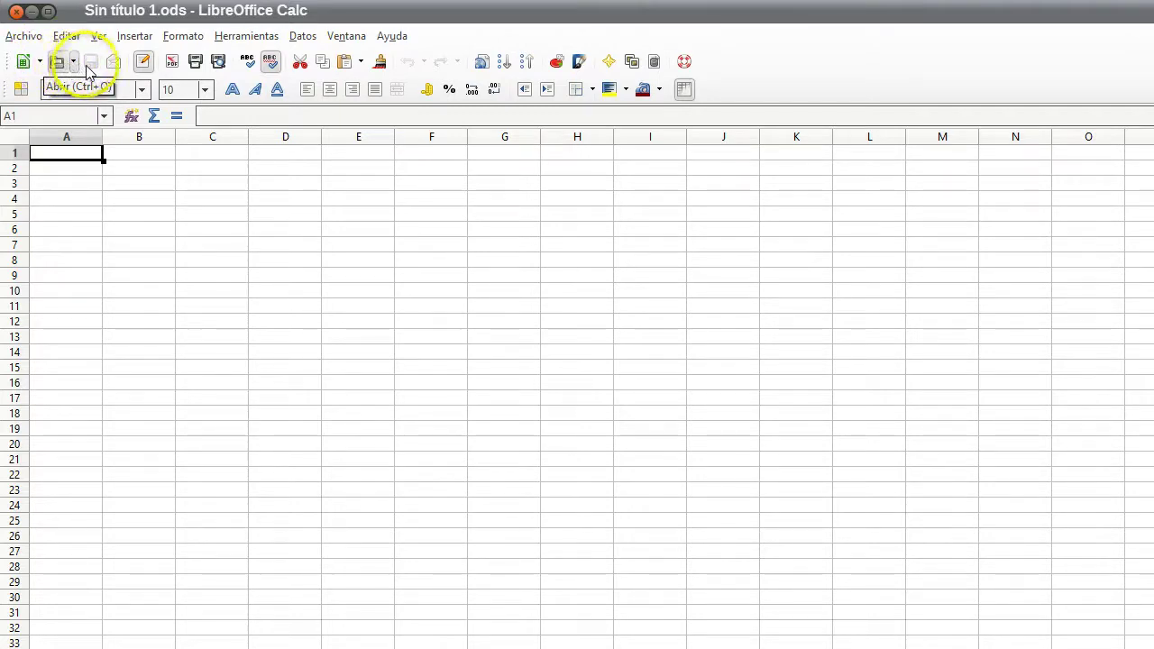
pyautogui.click(16, 10)
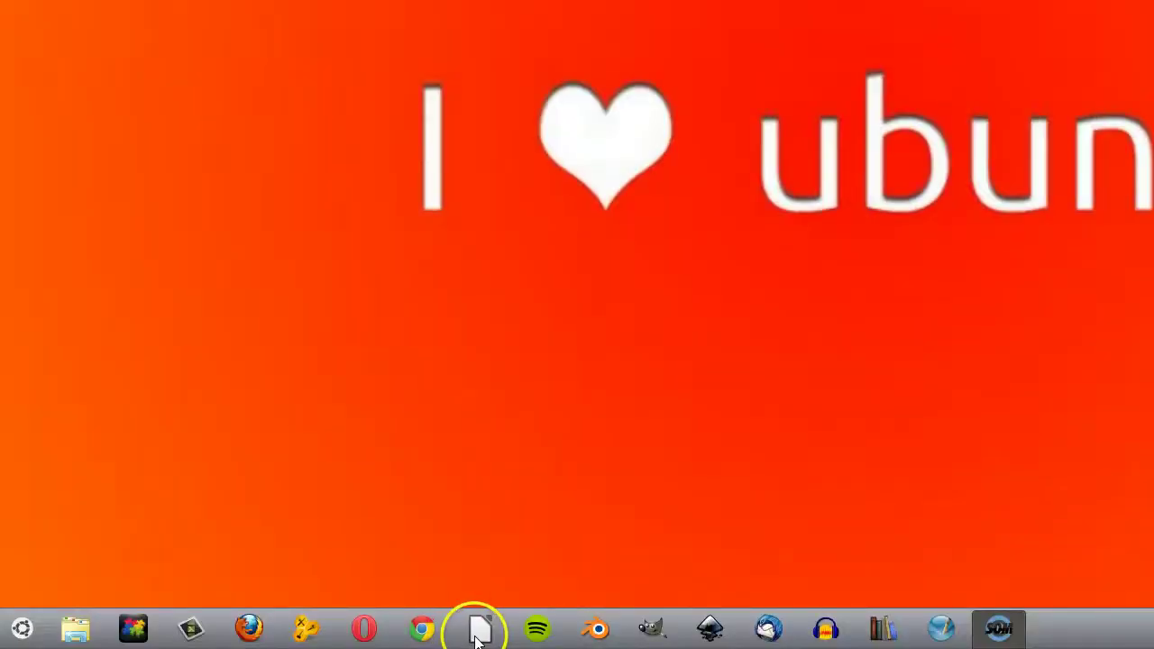
# Create a new Calc spreadsheet from the LibreOffice start screen and enter ejemplo in cell A1.
pyautogui.click(478, 636)
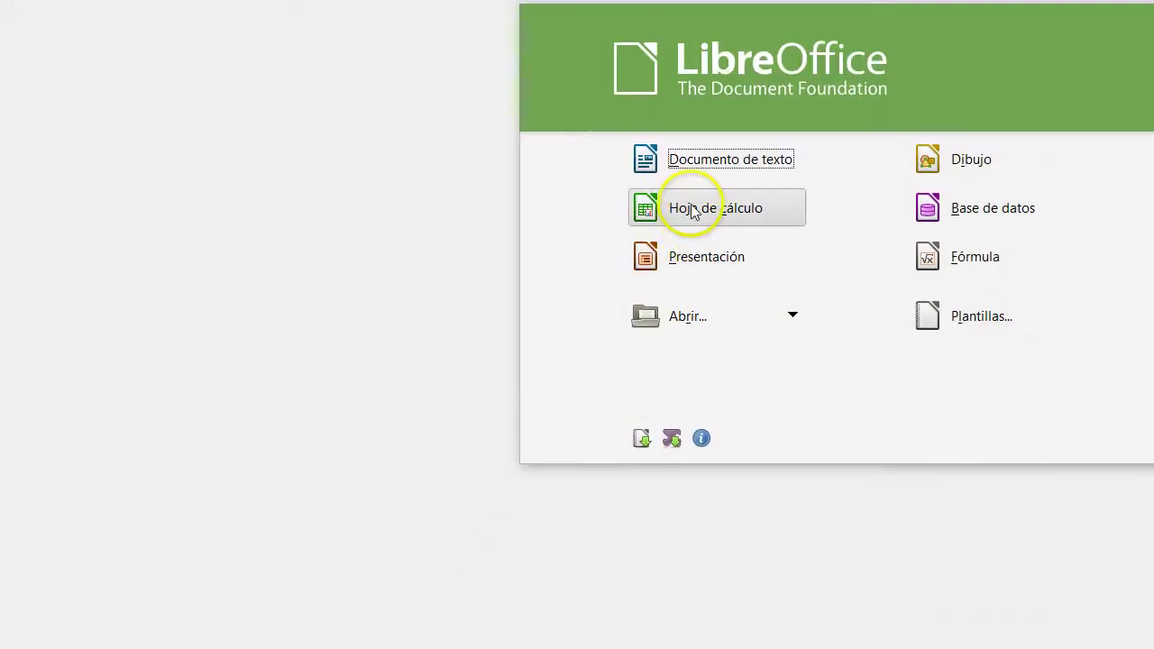
pyautogui.click(692, 139)
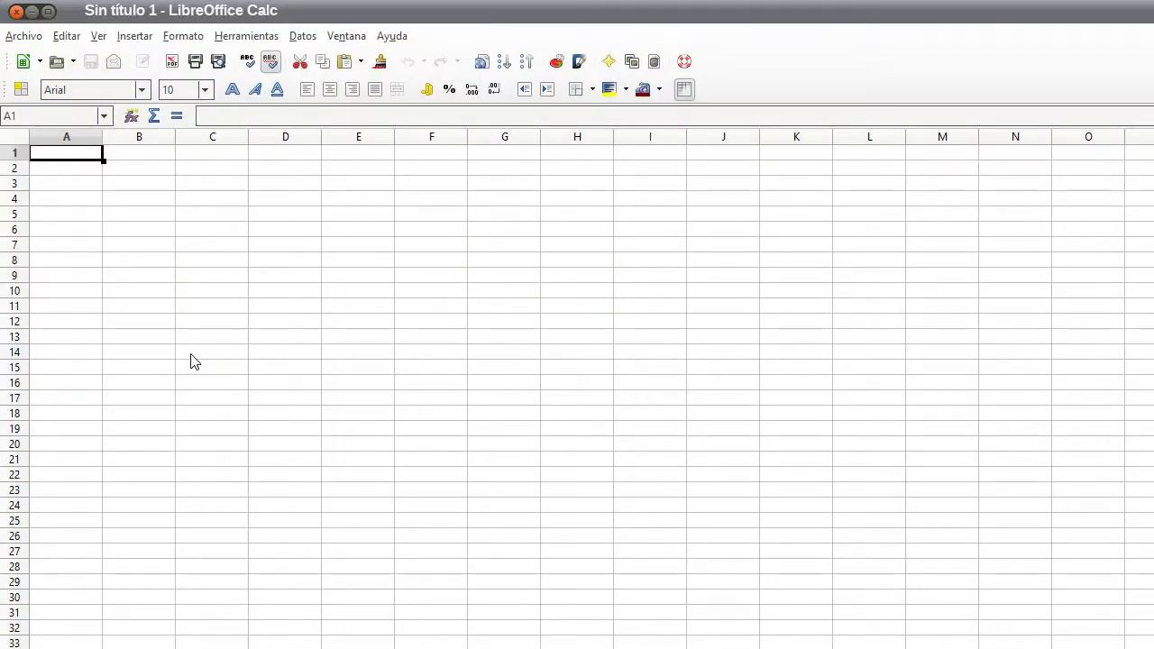
pyautogui.write('ejemplo')
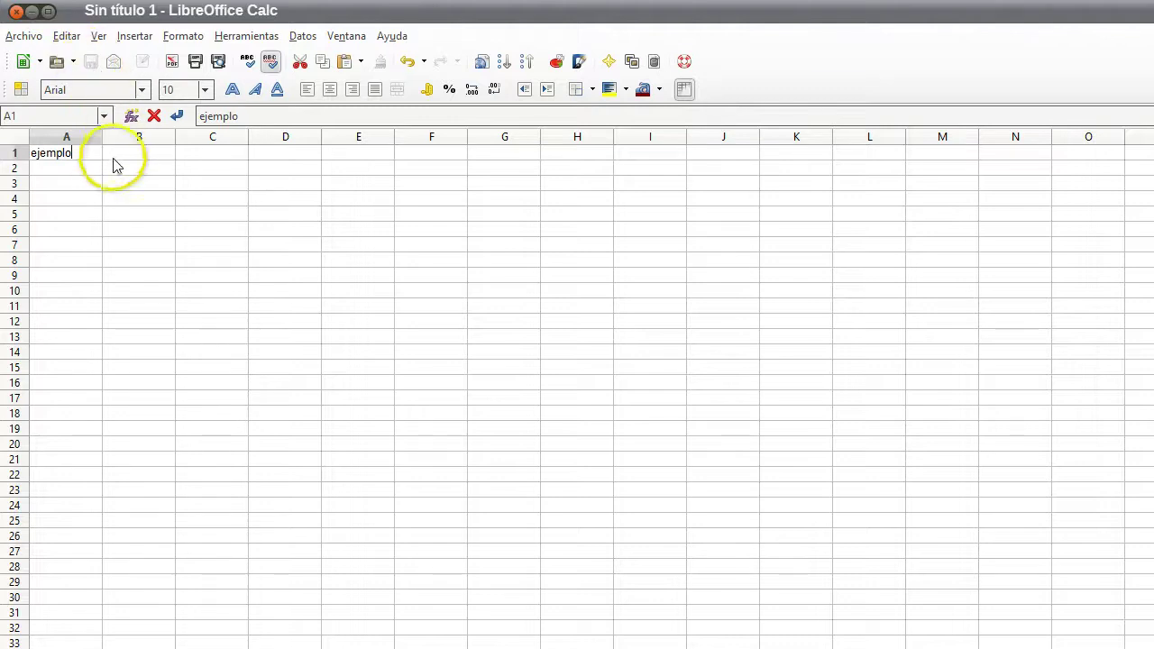
pyautogui.click(77, 171)
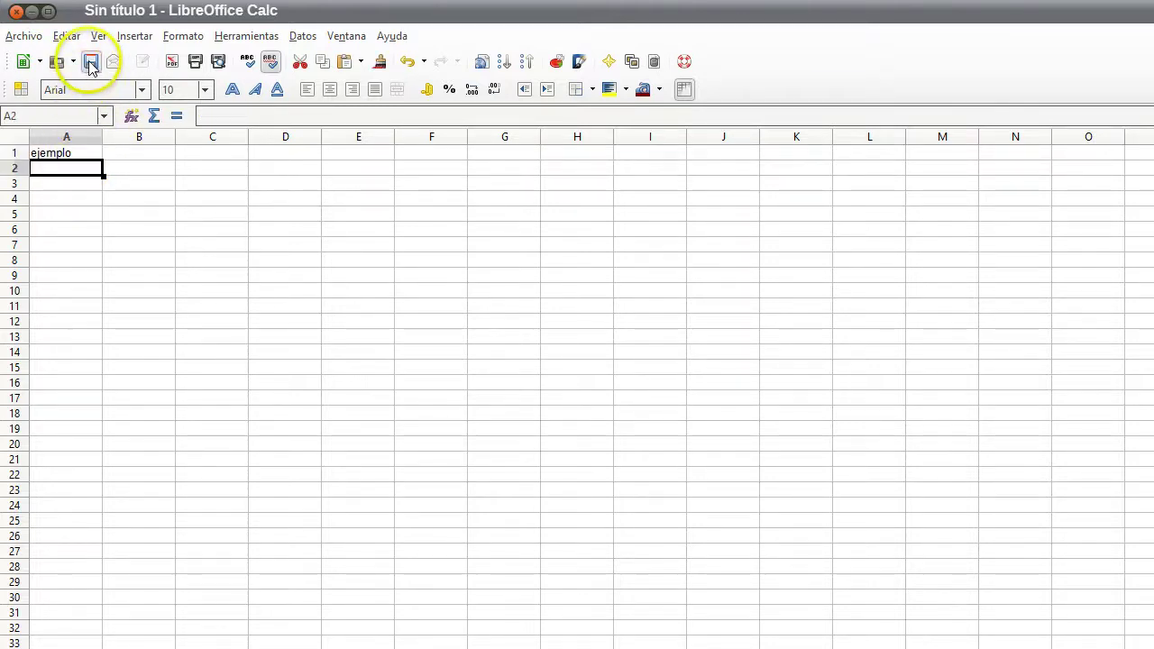
# Save the spreadsheet in Documents as ejemplo in ODF spreadsheet (.ods) format, replacing the existing file.
pyautogui.click(91, 65)
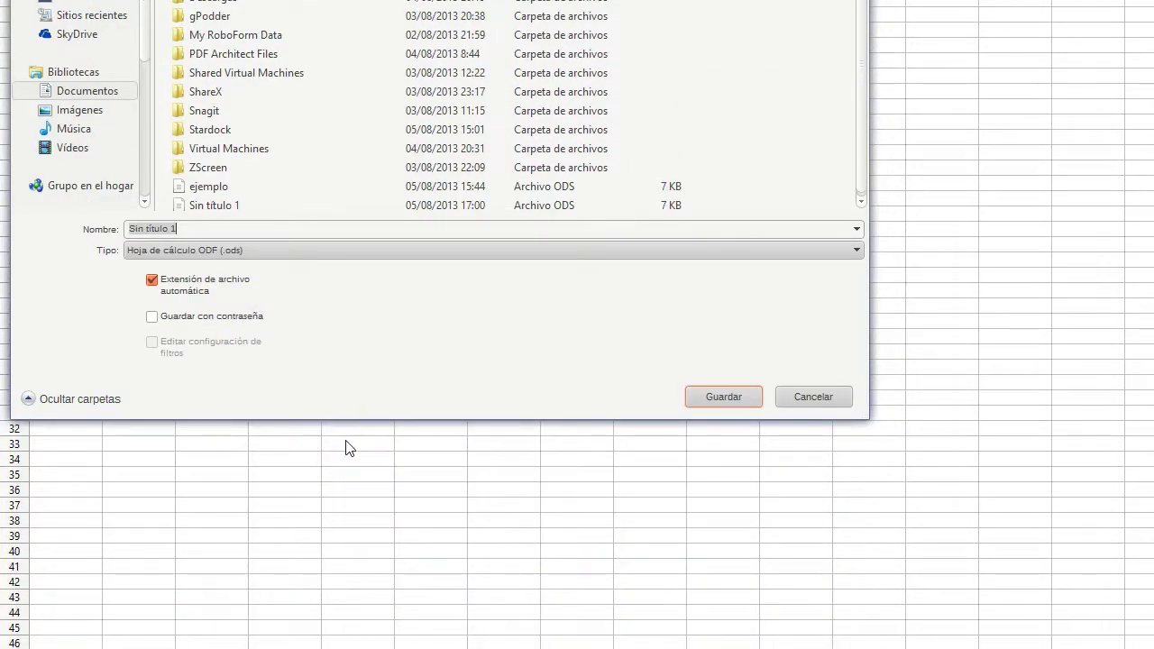
pyautogui.write('ejemplo')
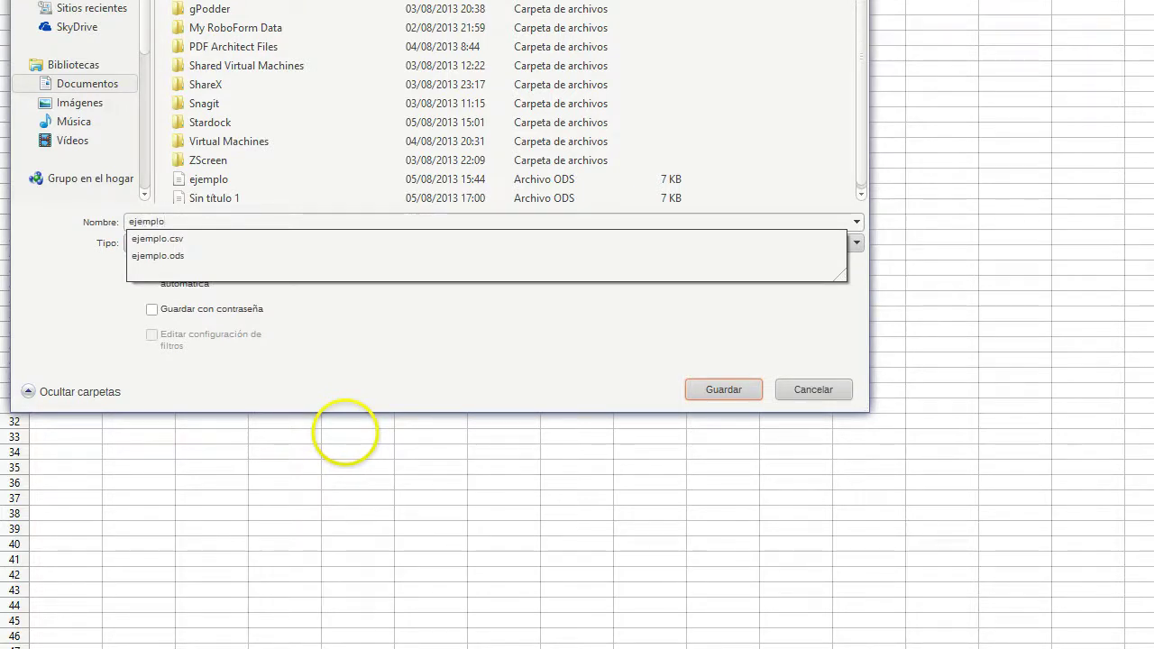
pyautogui.press('Return')
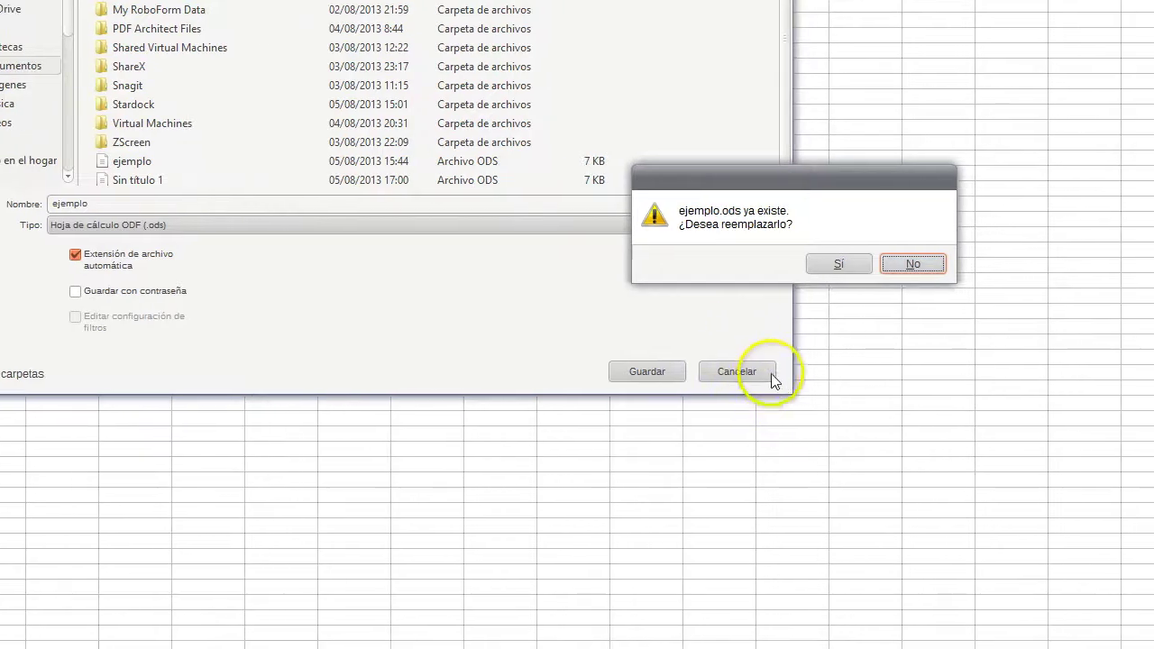
pyautogui.click(845, 263)
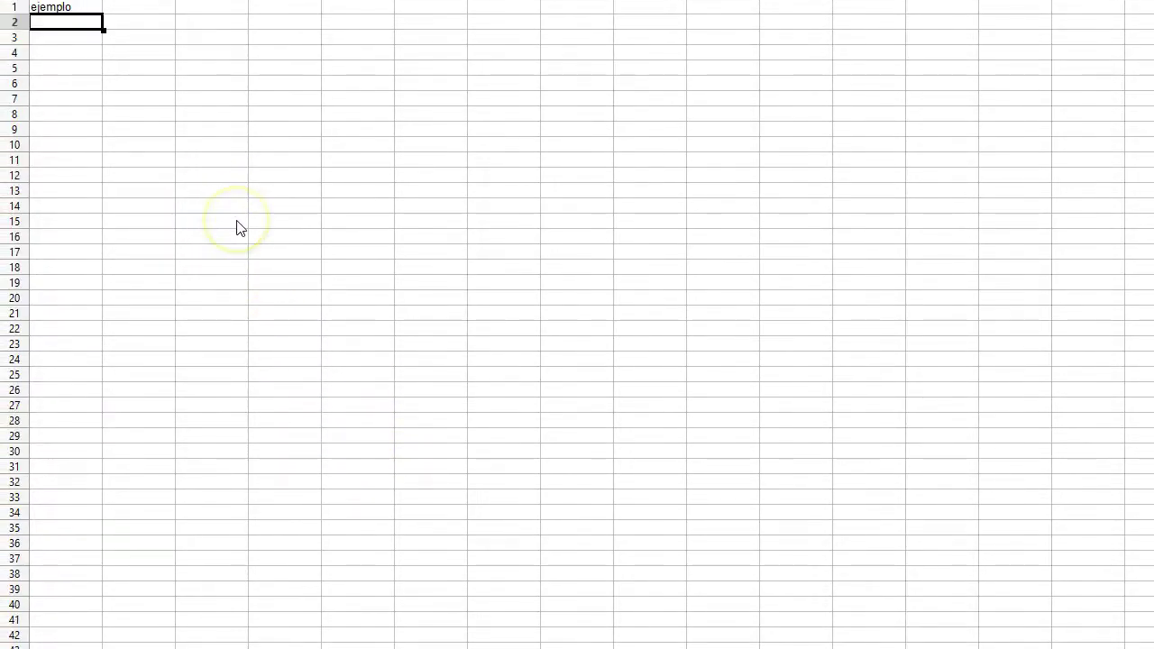
# Enter ejemplo2 in cell A2 and save the change to ejemplo.ods.
pyautogui.write('ejemplo2')
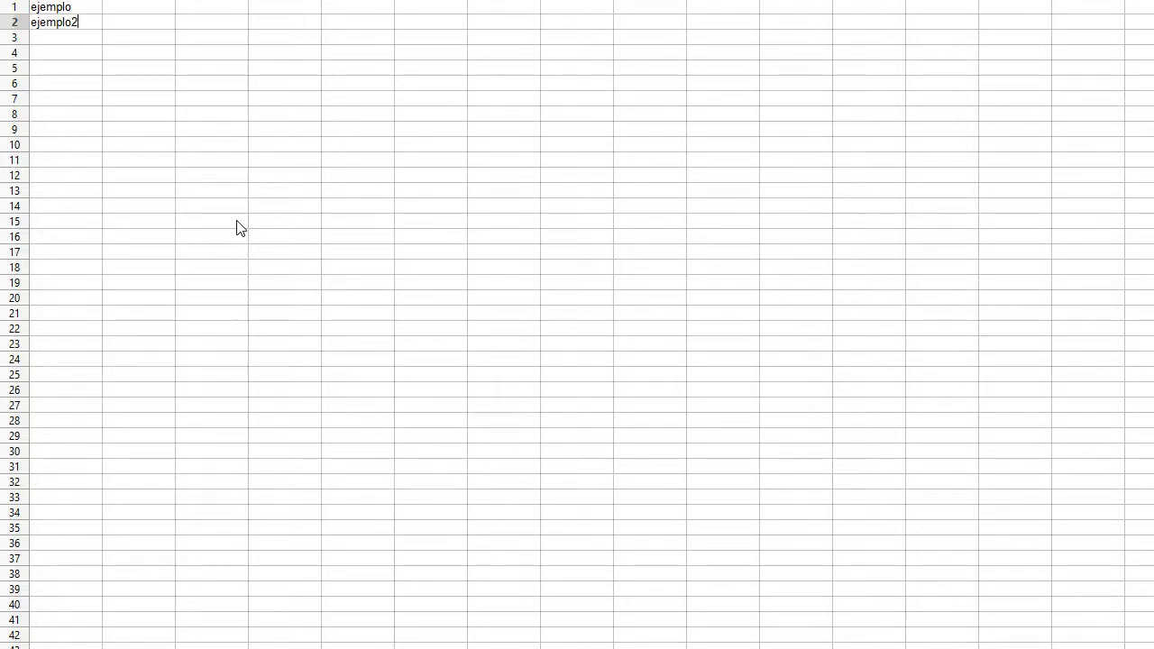
pyautogui.press('Return')
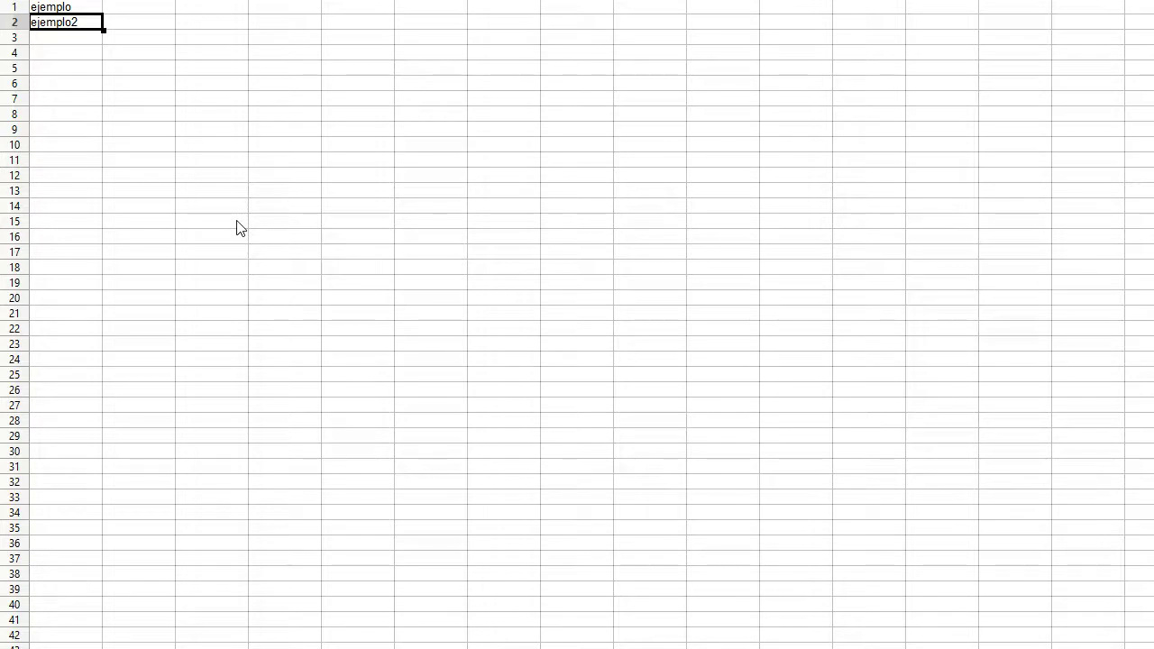
pyautogui.click(241, 236)
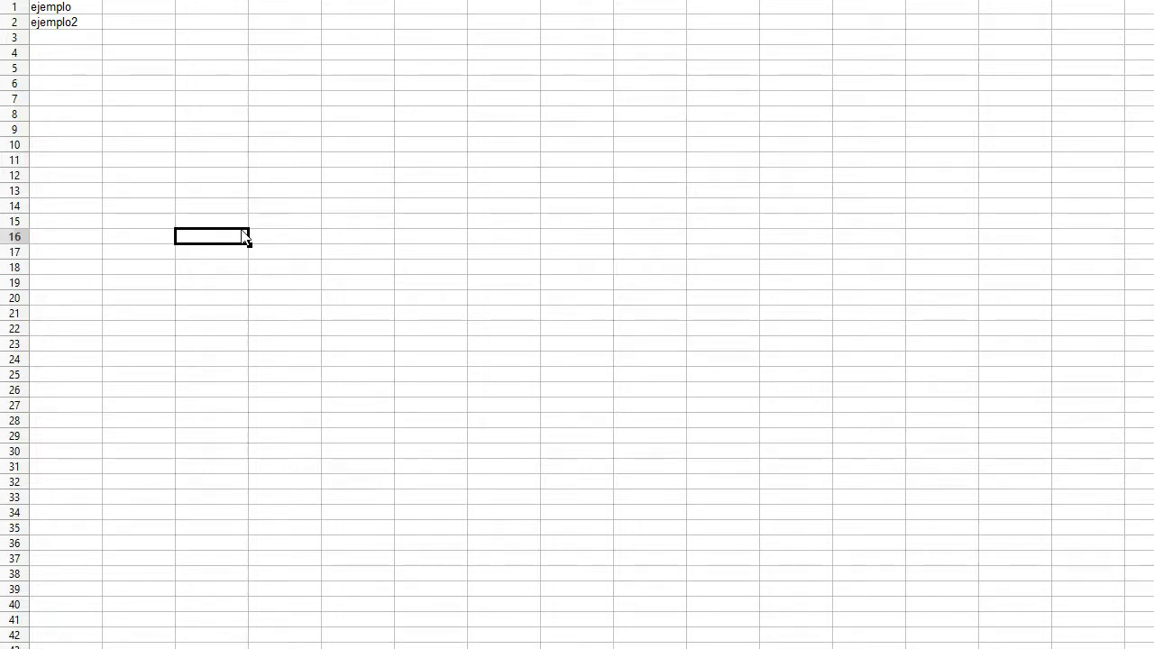
pyautogui.click(101, 160)
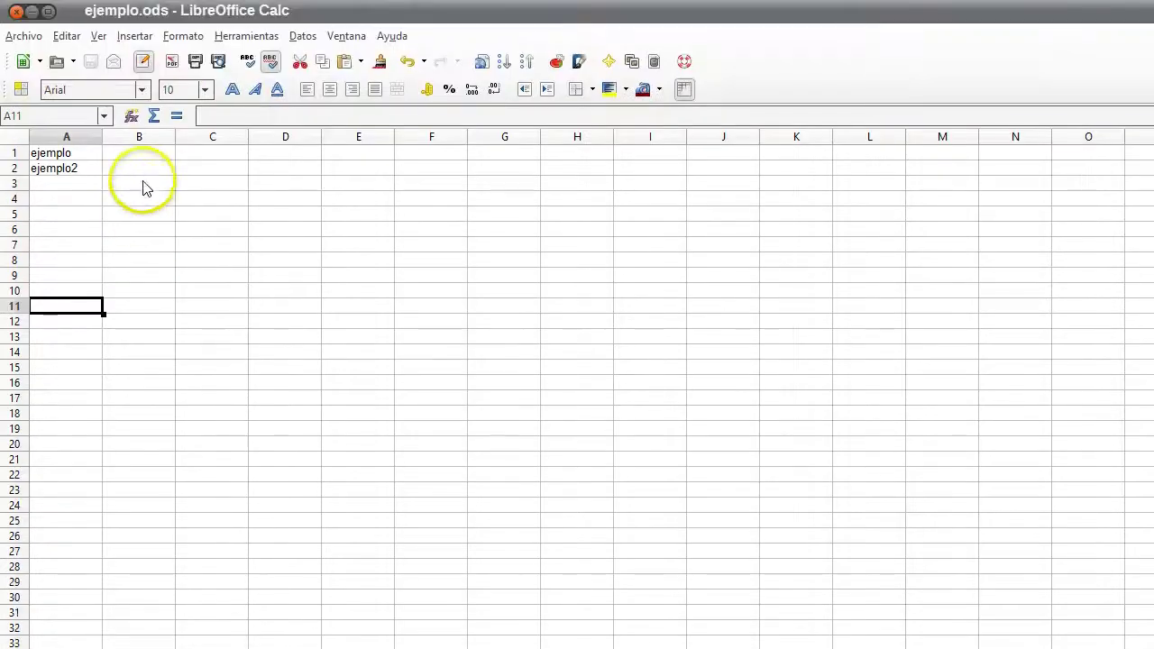
# Enter aljfjsjdflkdsl in cell B2 and save ejemplo.ods again.
pyautogui.click(140, 170)
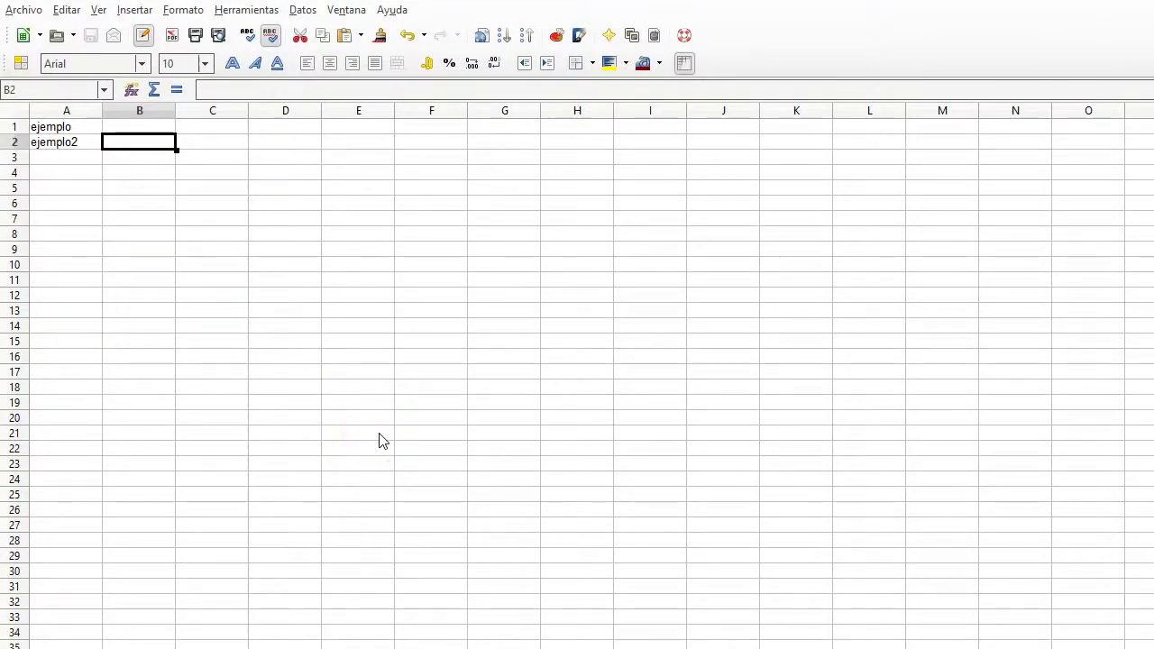
pyautogui.write('aljfjsjdflkdsl')
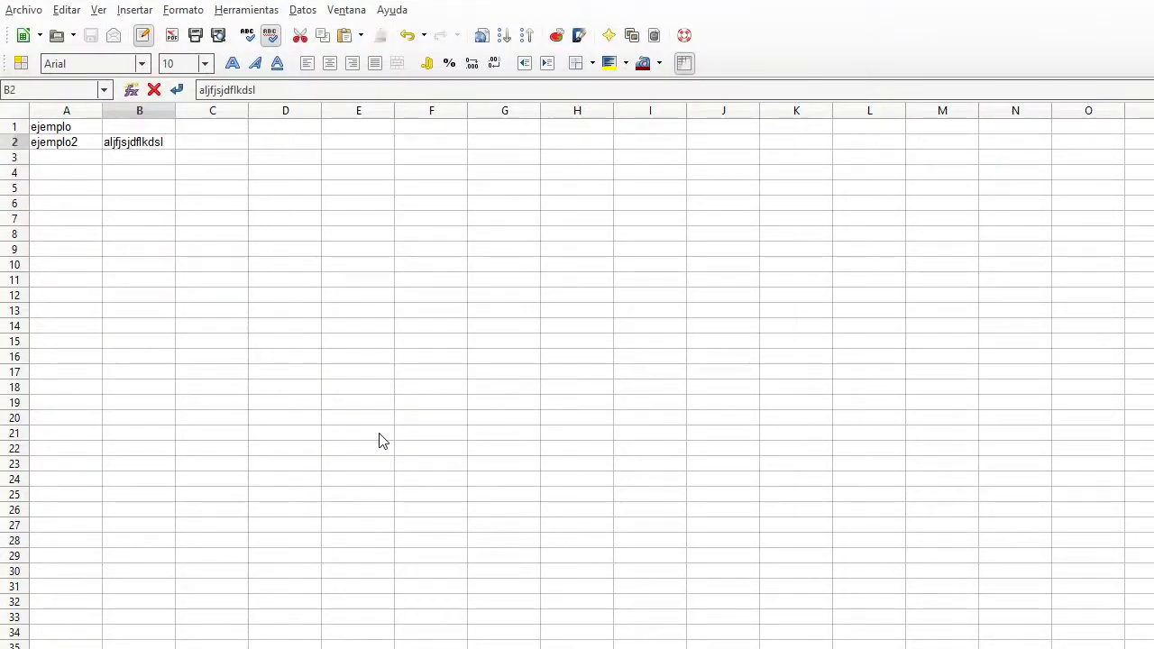
pyautogui.press('Tab')
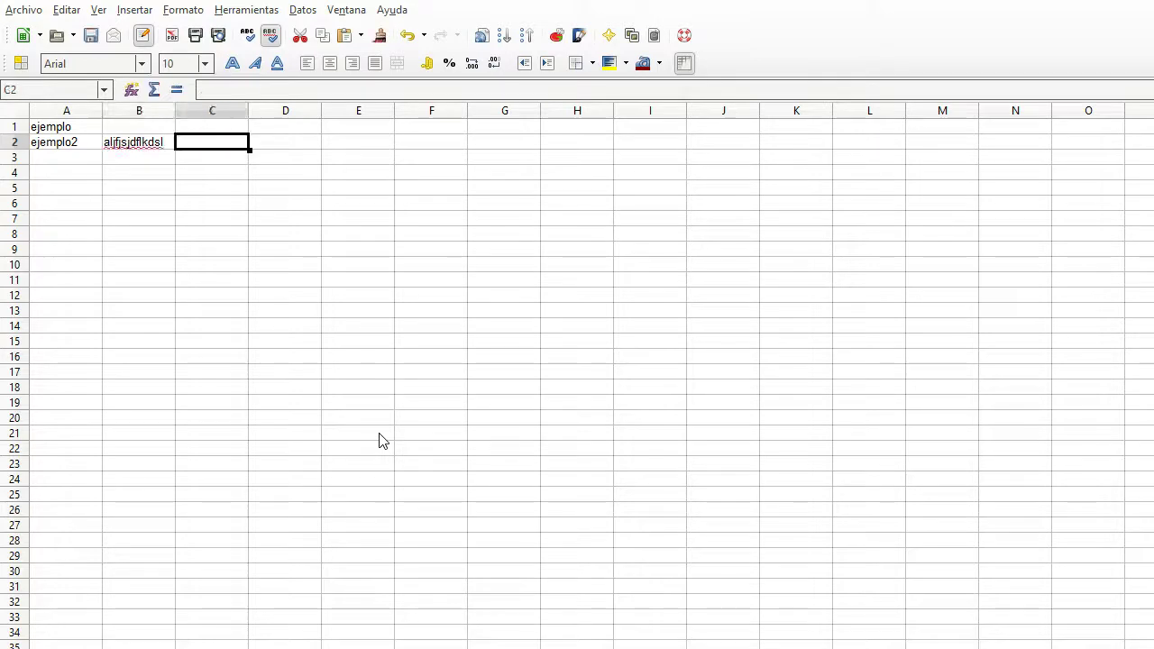
pyautogui.hotkey('ctrl', 's')
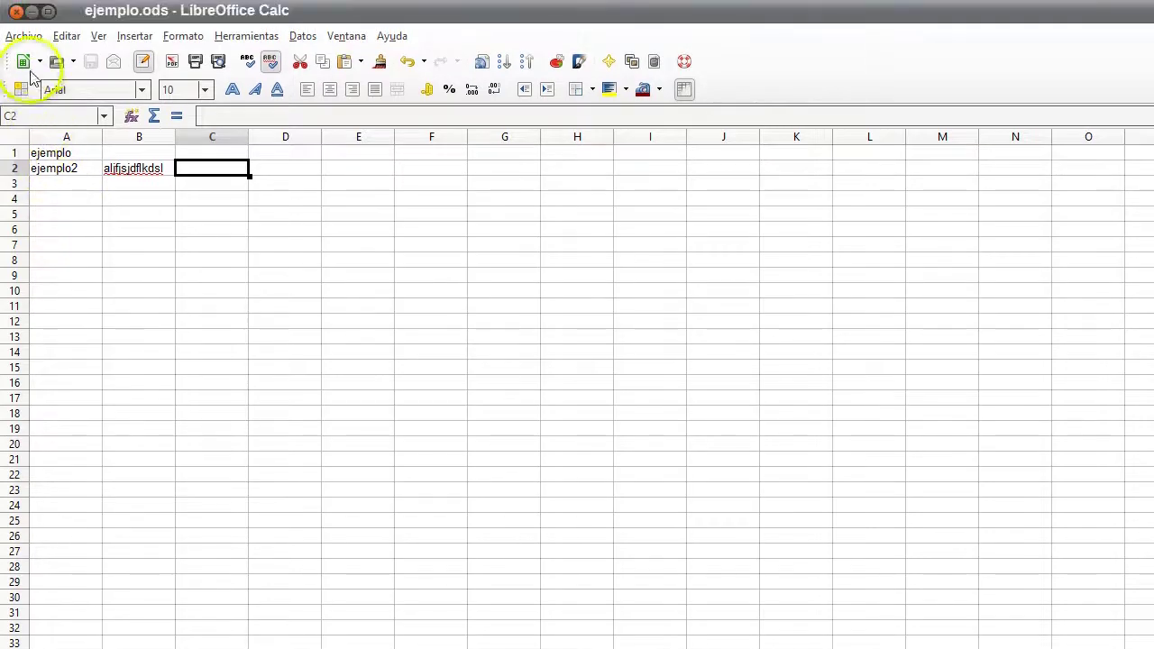
# Create another blank spreadsheet from within ejemplo.ods and enter ejemplo2 in its cell A1.
pyautogui.click(40, 34)
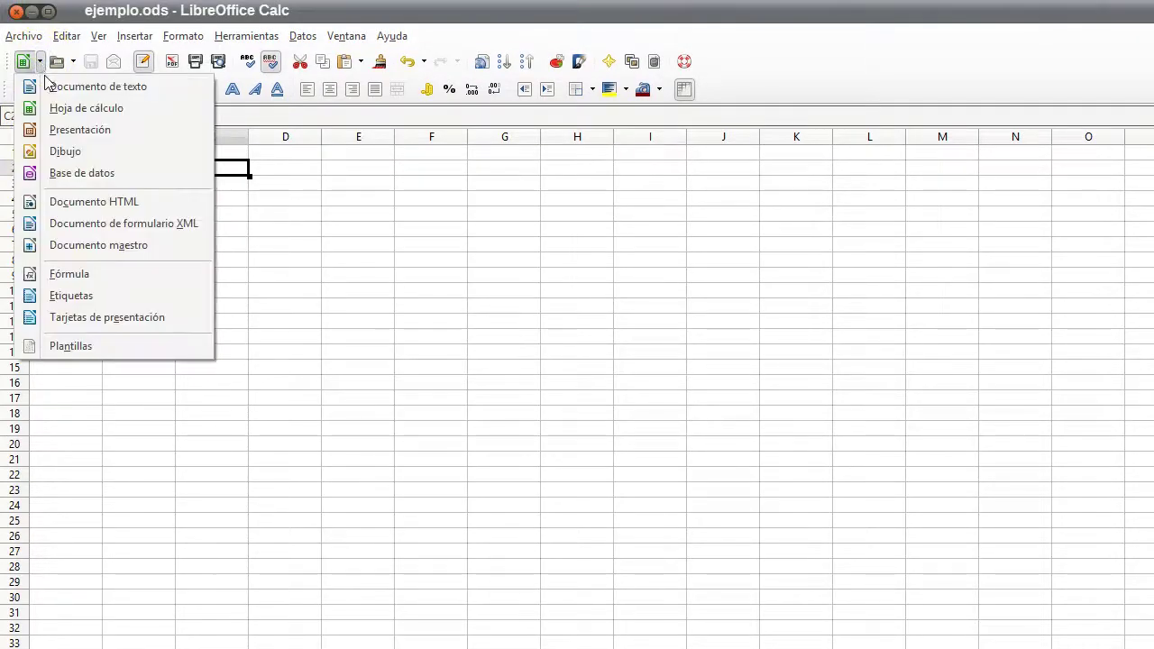
pyautogui.click(56, 108)
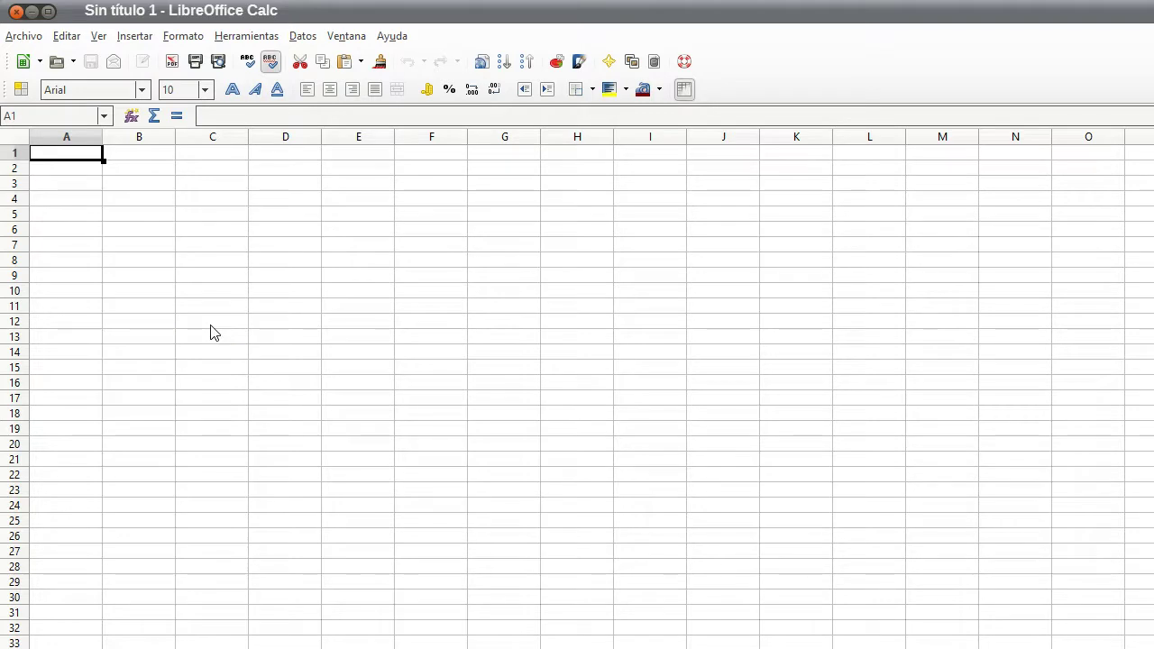
pyautogui.write('ejemplo2')
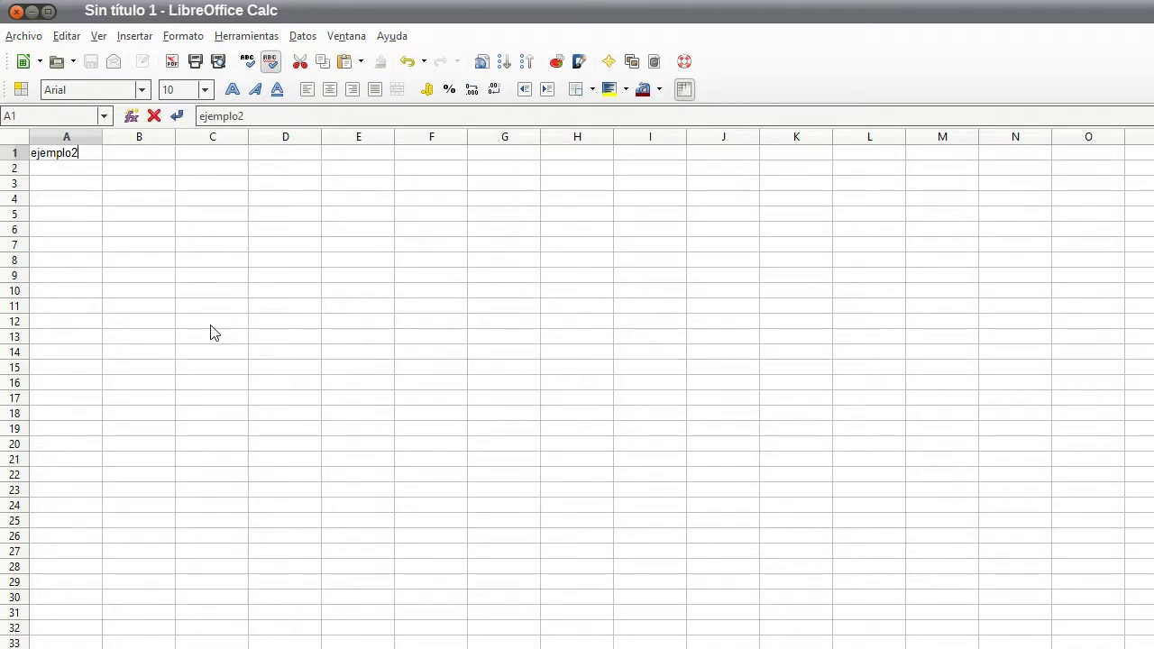
pyautogui.press('Return')
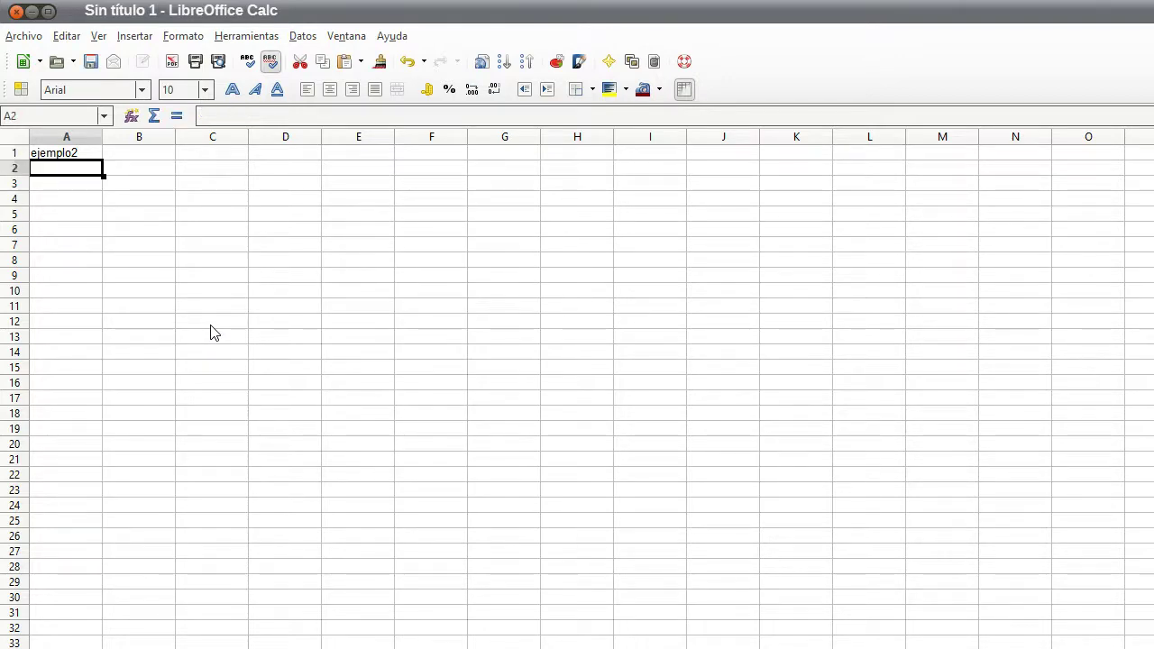
# Save the new spreadsheet as Sin título 1, replacing the existing .ods file, and close the open spreadsheets.
pyautogui.hotkey('ctrl', 's')
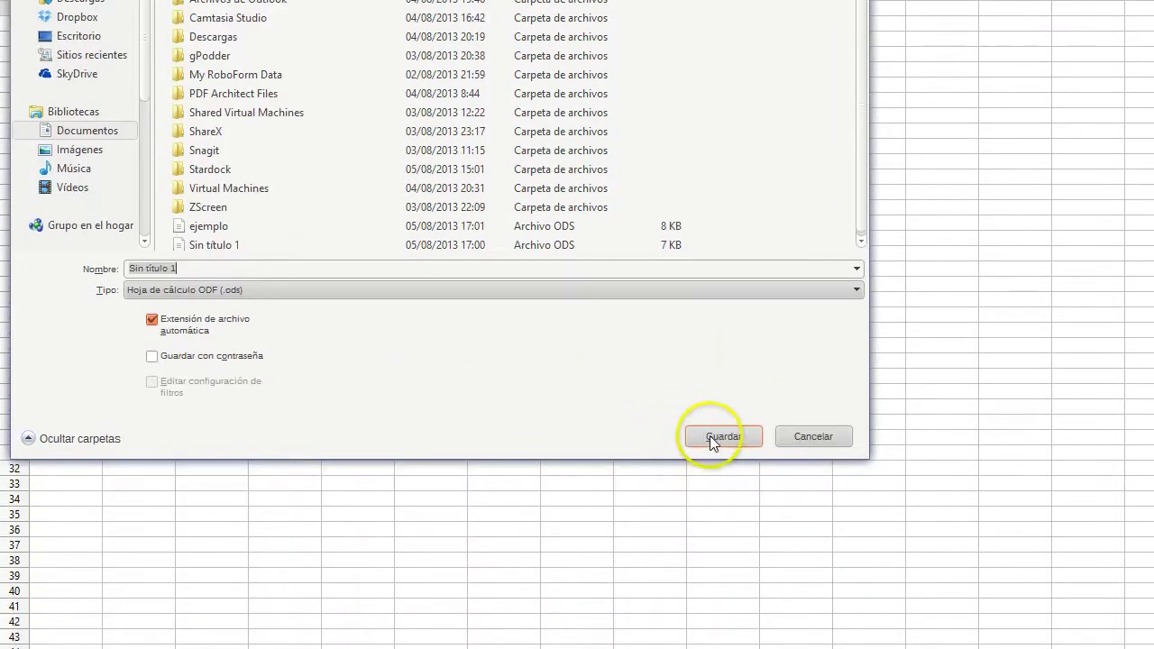
pyautogui.click(713, 598)
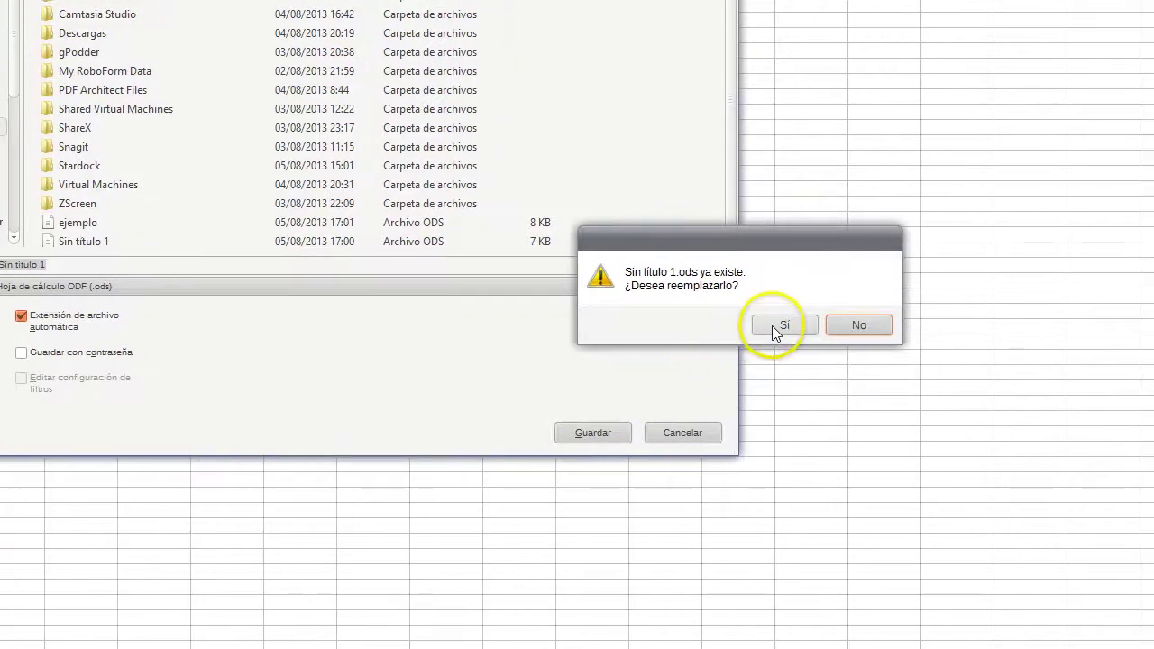
pyautogui.click(772, 325)
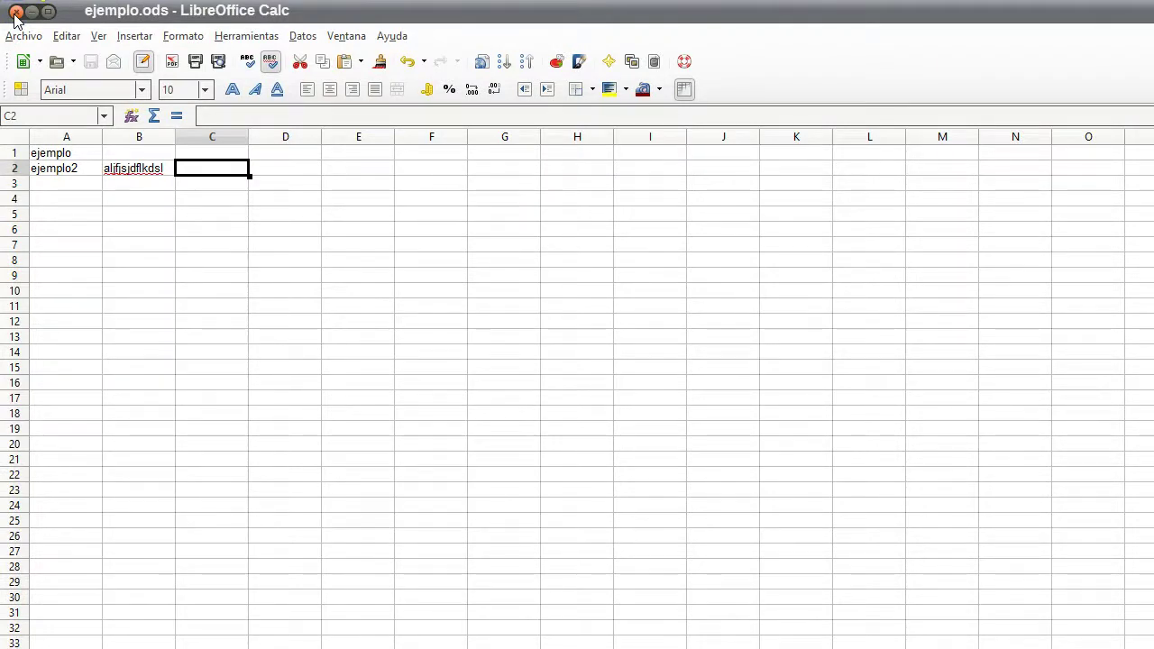
pyautogui.click(15, 16)
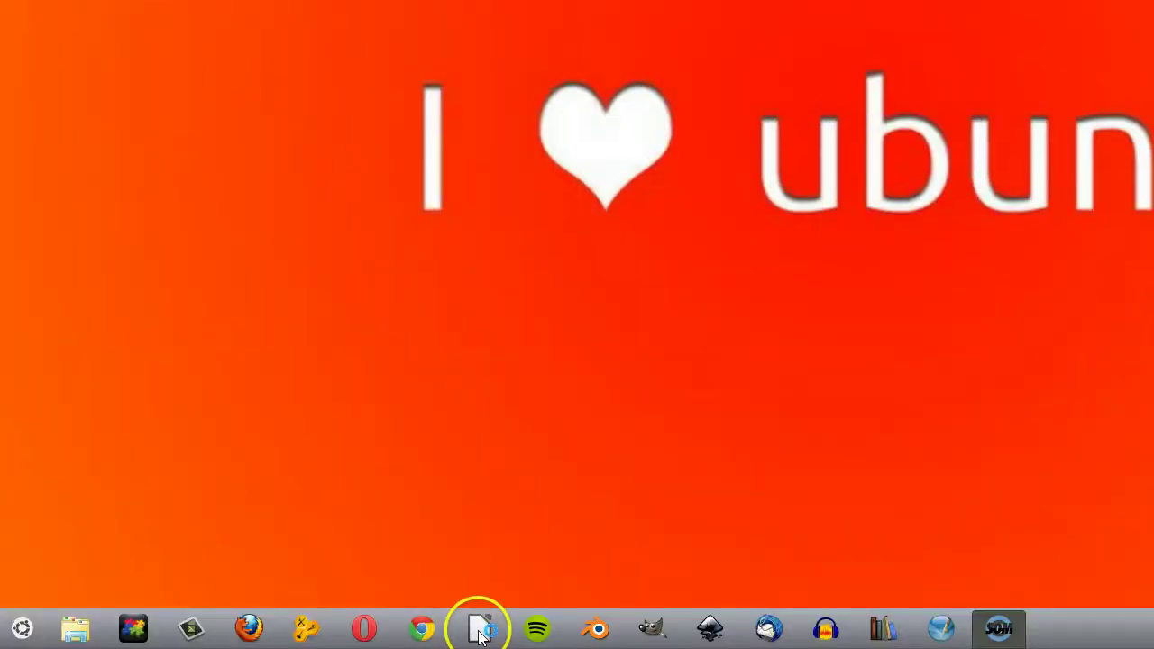
# Start a new Calc spreadsheet from LibreOffice and enter a, a, c and d in cells A1 to D1.
pyautogui.click(481, 634)
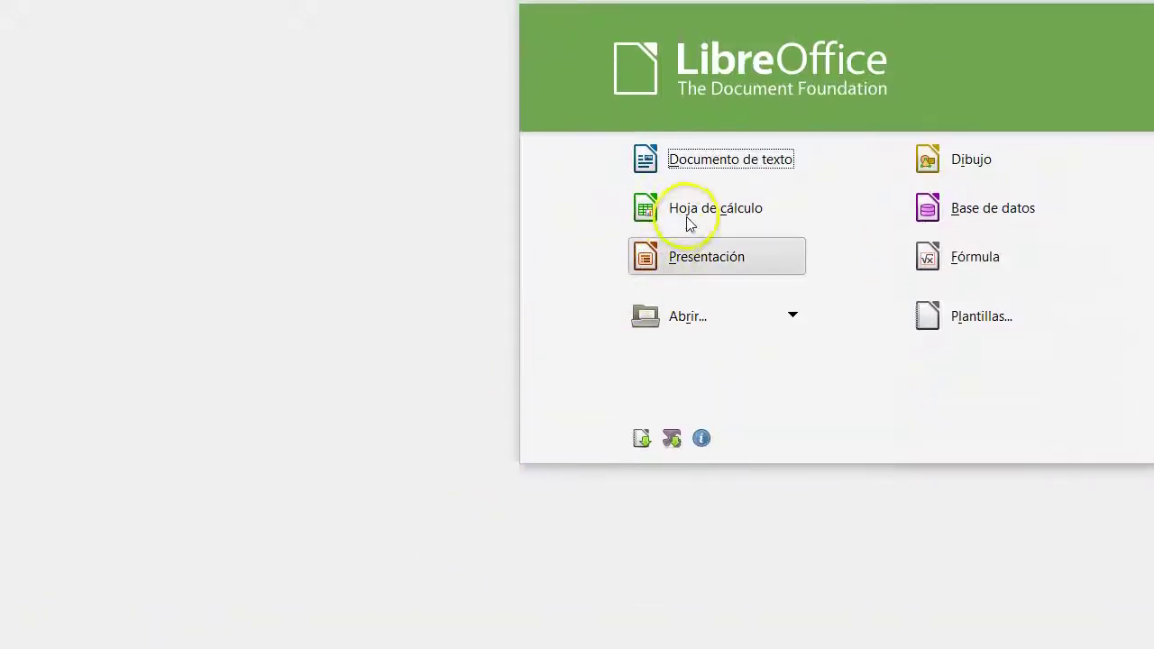
pyautogui.click(695, 208)
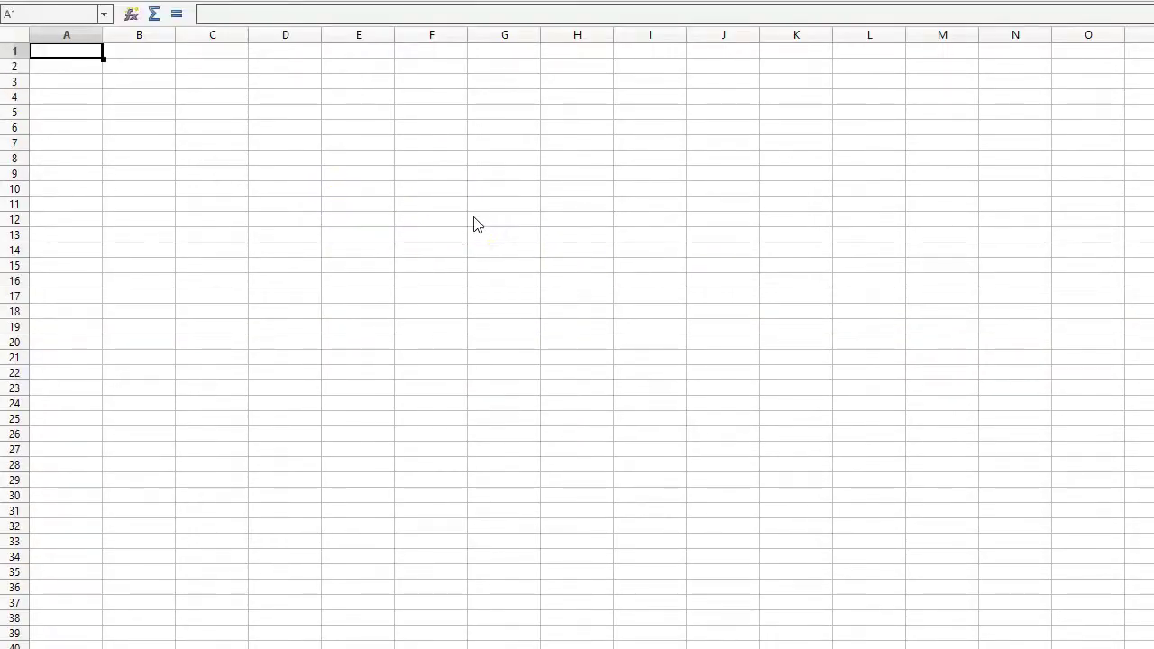
pyautogui.write('a')
pyautogui.write('a')
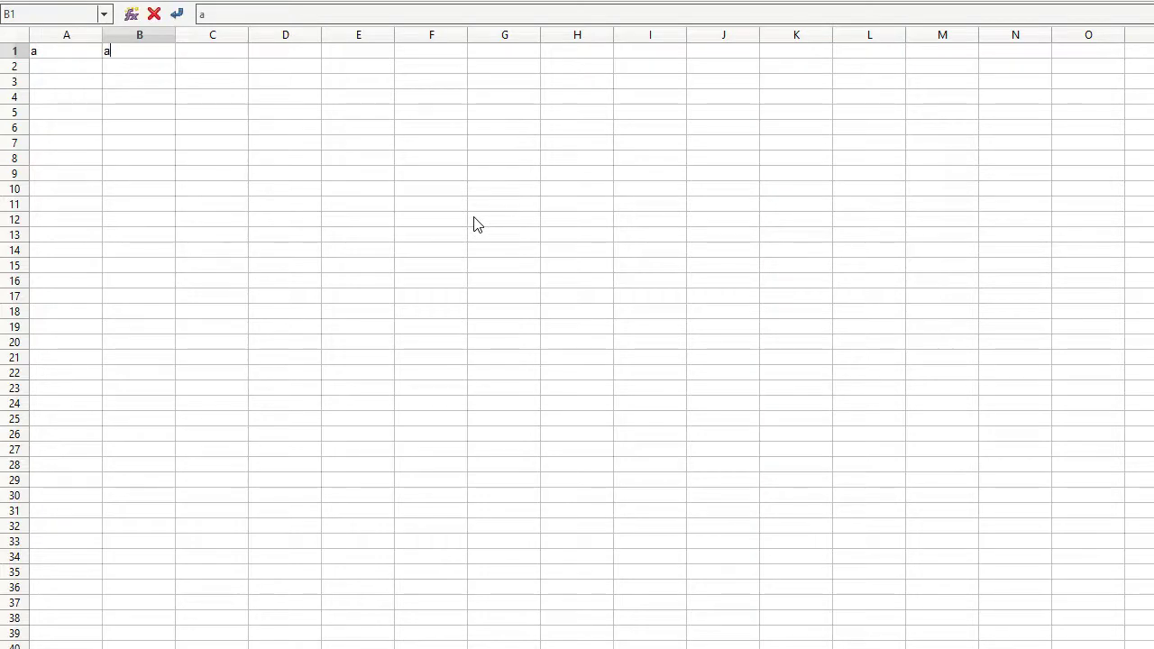
pyautogui.press('Tab')
pyautogui.write('c')
pyautogui.press('Tab')
pyautogui.write('d')
pyautogui.press('Return')
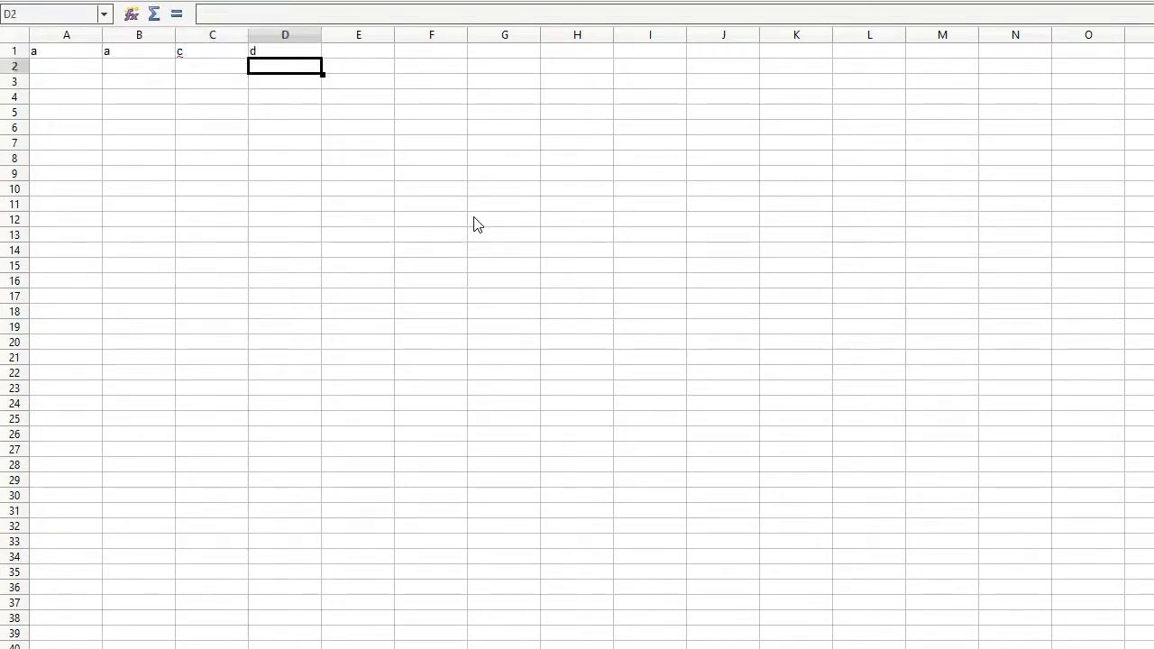
# Fill cells A2 to D2 with e, e, s and d.
pyautogui.write('d')
pyautogui.press('Left')
pyautogui.write('s')
pyautogui.press('Left')
pyautogui.write('e')
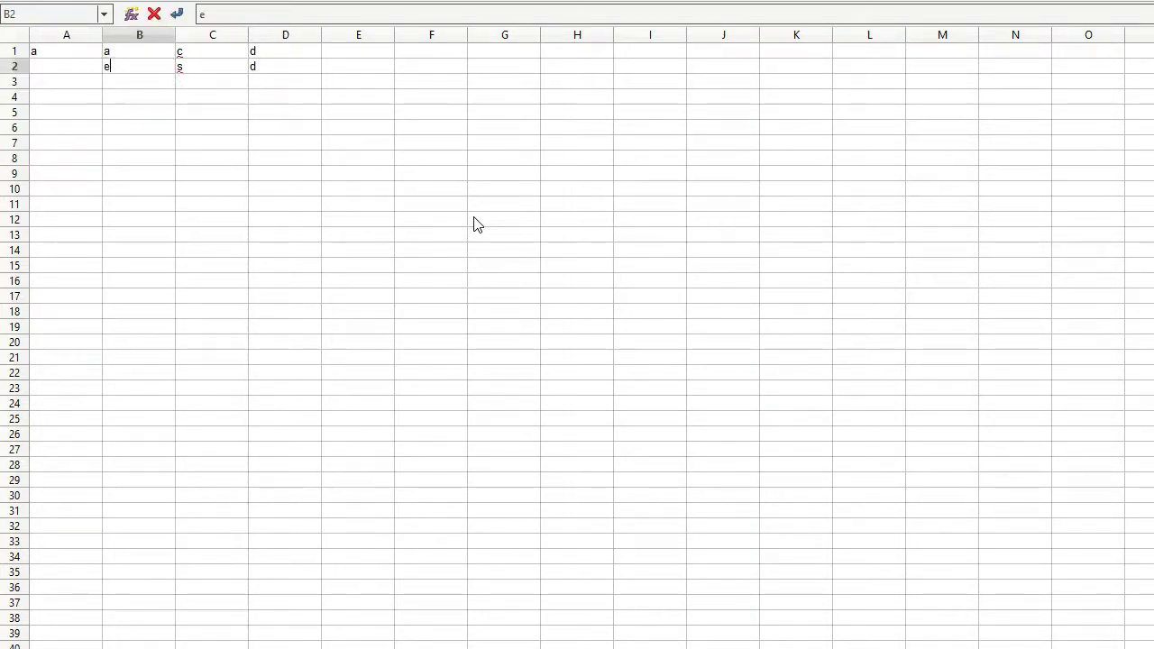
pyautogui.press('Left')
pyautogui.write('e')
pyautogui.press('Return')
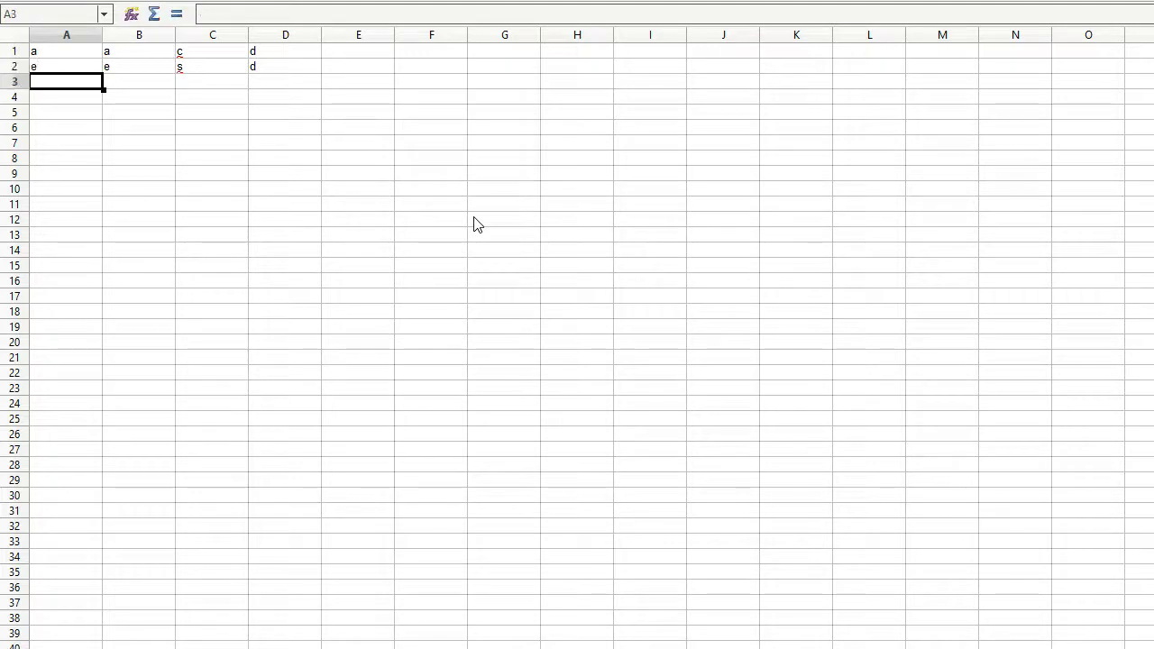
# Enter 1 in A3, 2 in A4 and 3 in both B3 and B4.
pyautogui.write('1')
pyautogui.press('Return')
pyautogui.write('2')
pyautogui.press('Tab')
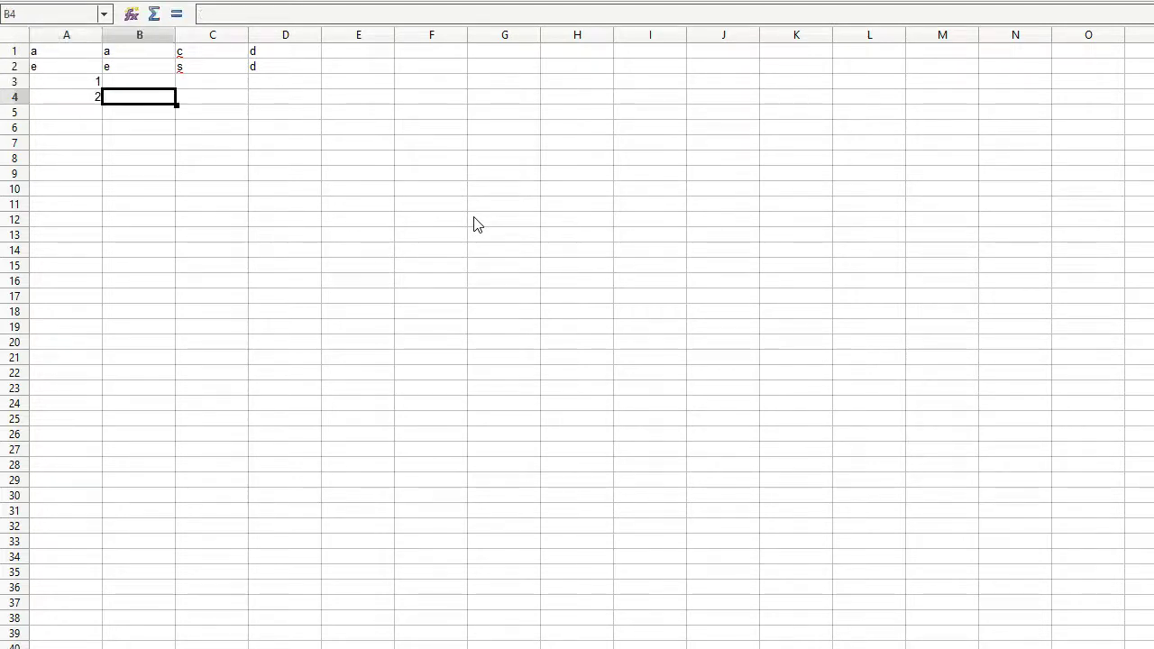
pyautogui.write('3')
pyautogui.press('Up')
pyautogui.write('3')
pyautogui.press('Tab')
# Enter 4 in C3, 5 in C4, 6 in D4 and 7 in D3.
pyautogui.write('4')
pyautogui.press('Down')
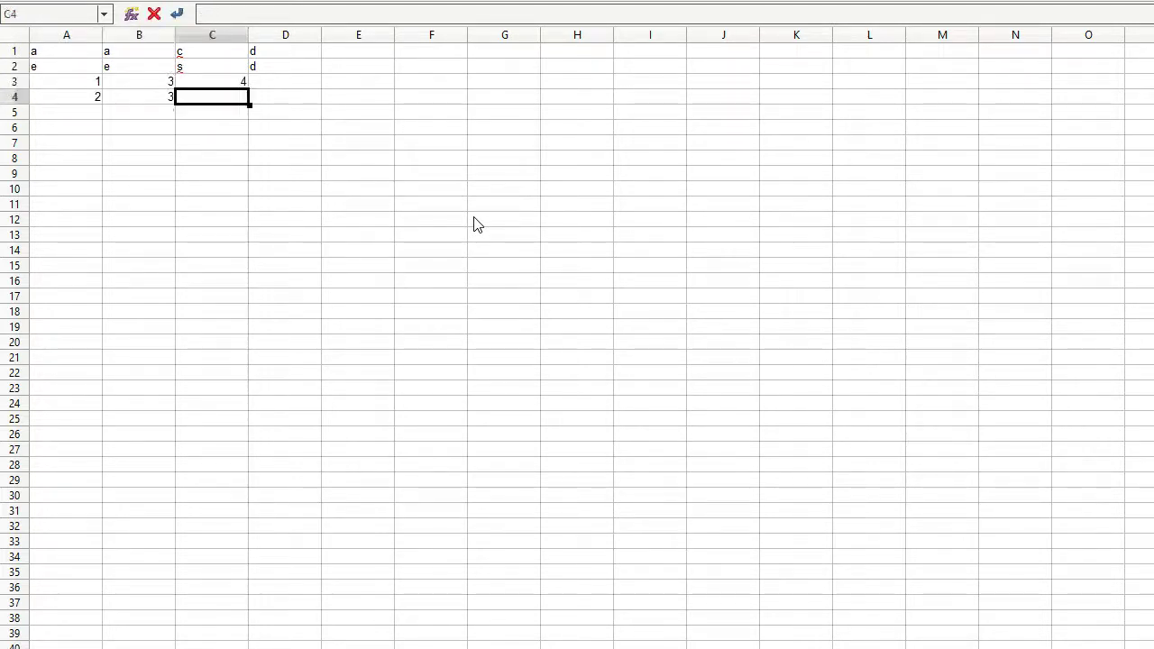
pyautogui.write('5')
pyautogui.press('Tab')
pyautogui.write('6')
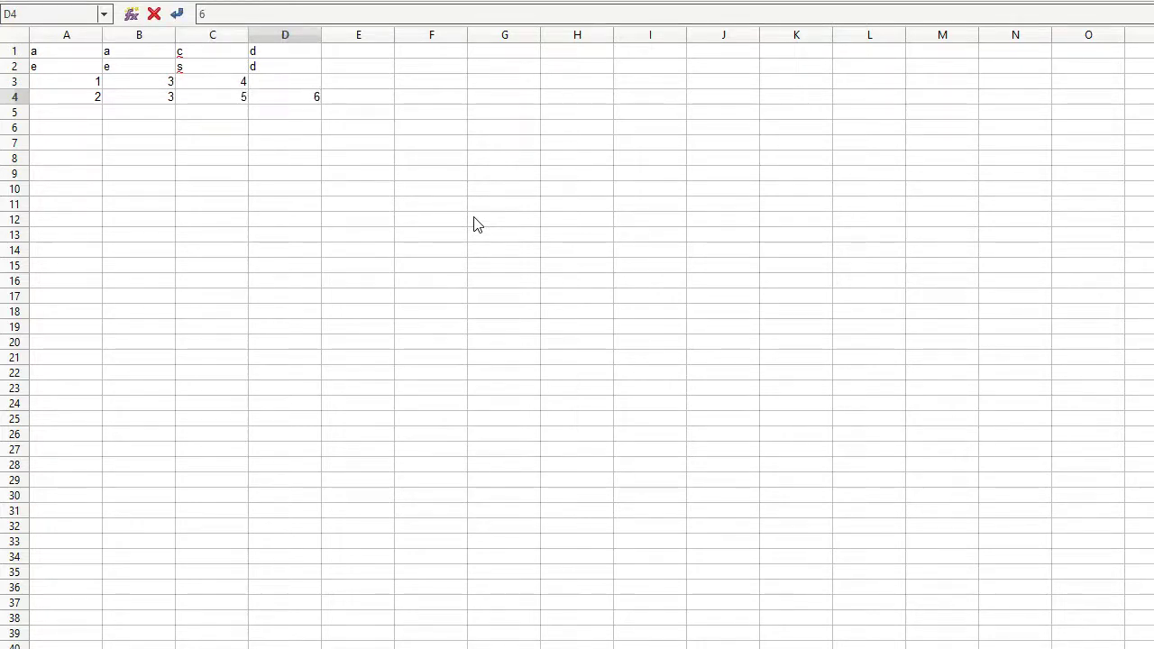
pyautogui.press('Up')
pyautogui.write('7')
pyautogui.press('Tab')
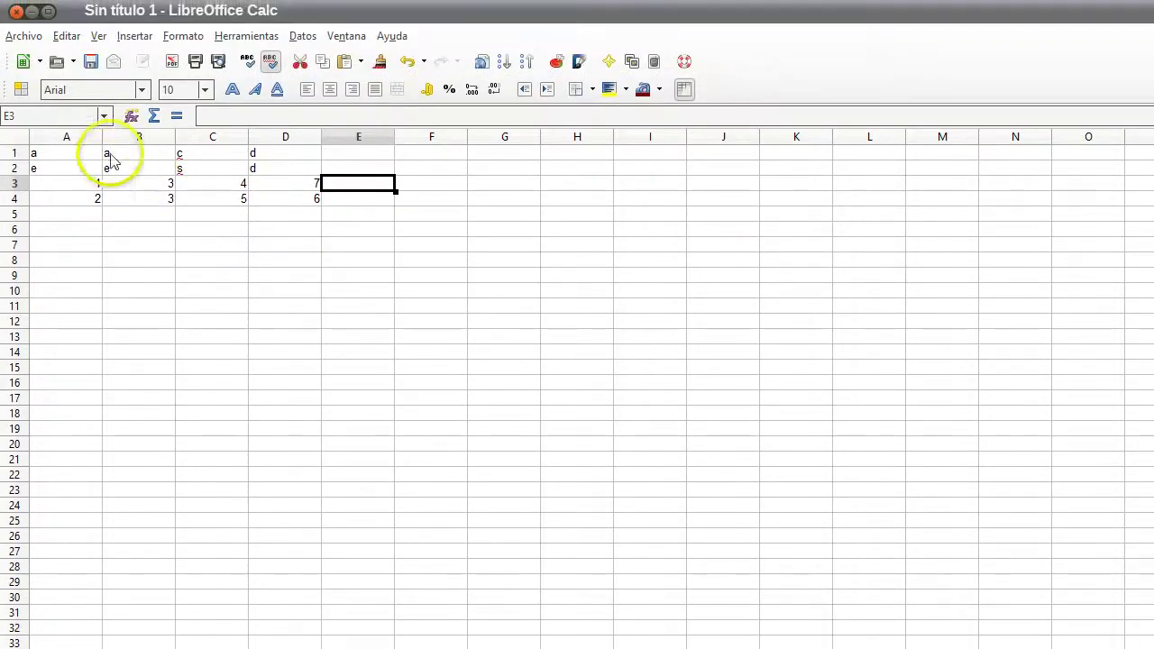
# Save the spreadsheet as Sin título 1 in Texto CSV (.csv) format with Windows-1252 encoding and comma field delimiter, and close it.
pyautogui.click(22, 36)
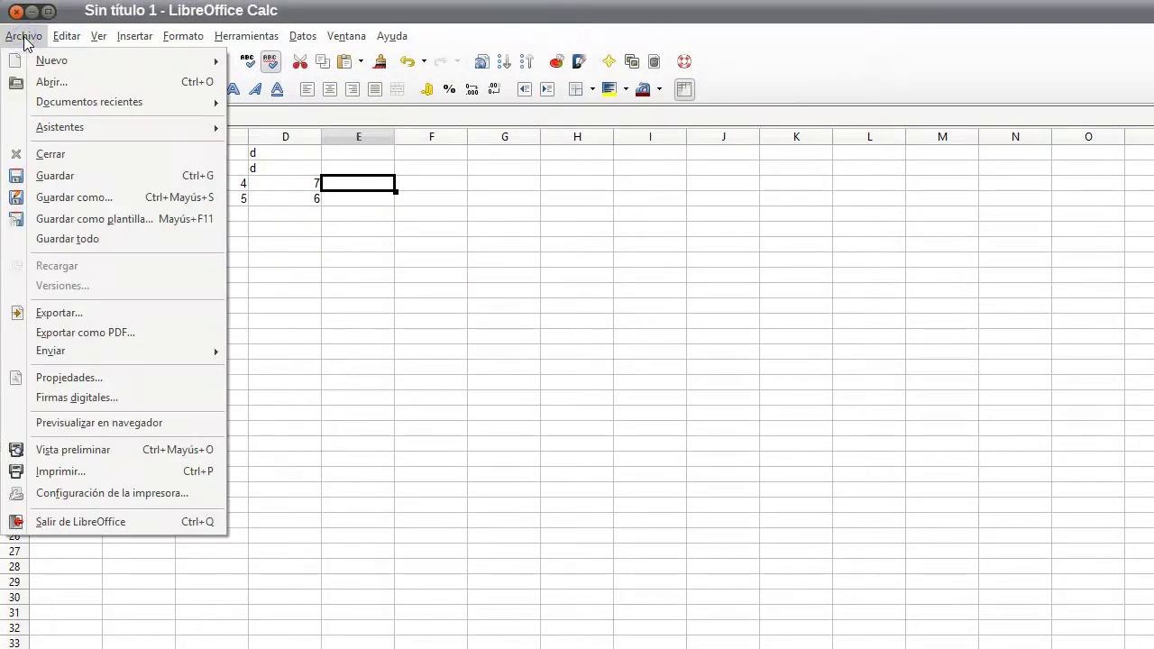
pyautogui.click(43, 198)
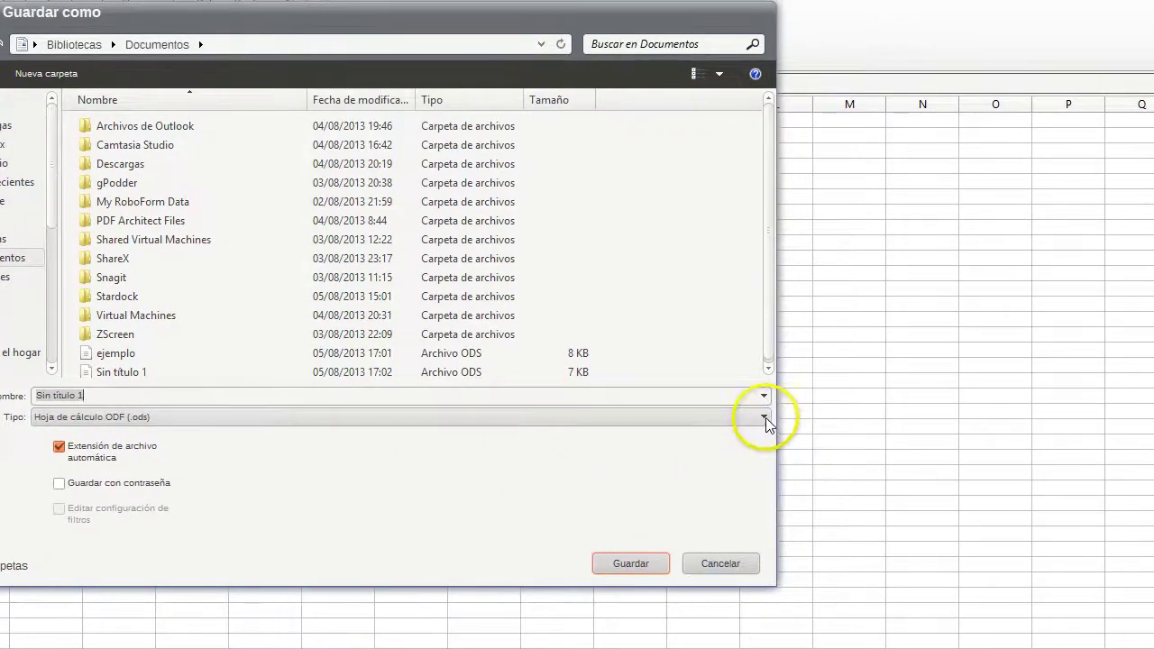
pyautogui.click(764, 417)
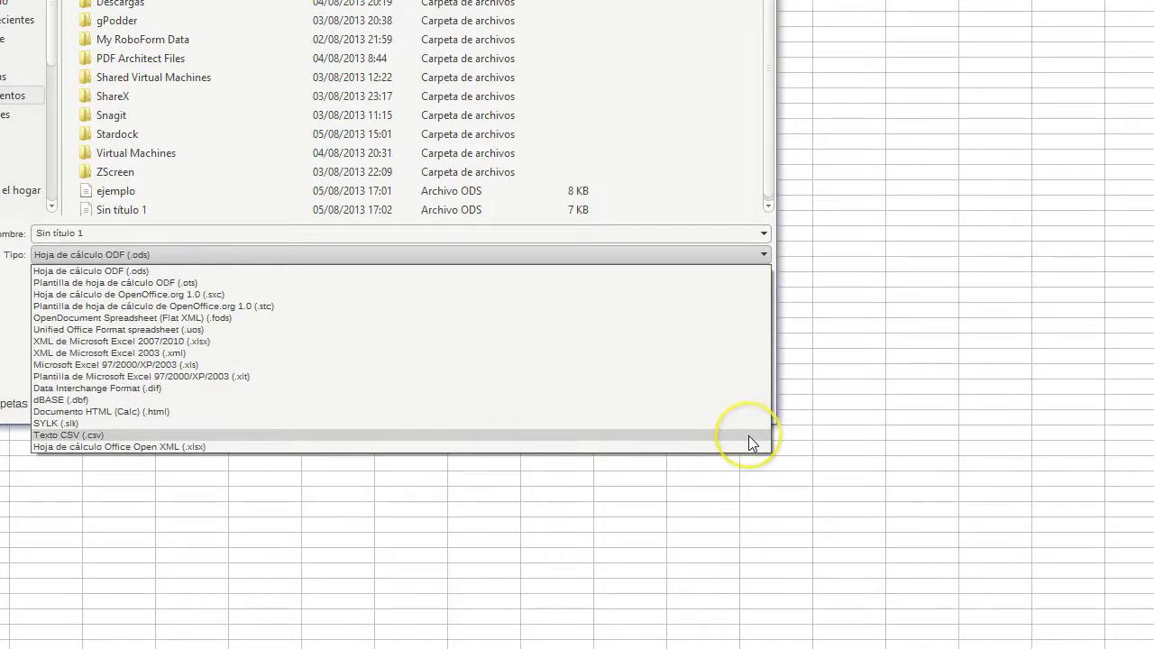
pyautogui.click(748, 436)
pyautogui.click(643, 402)
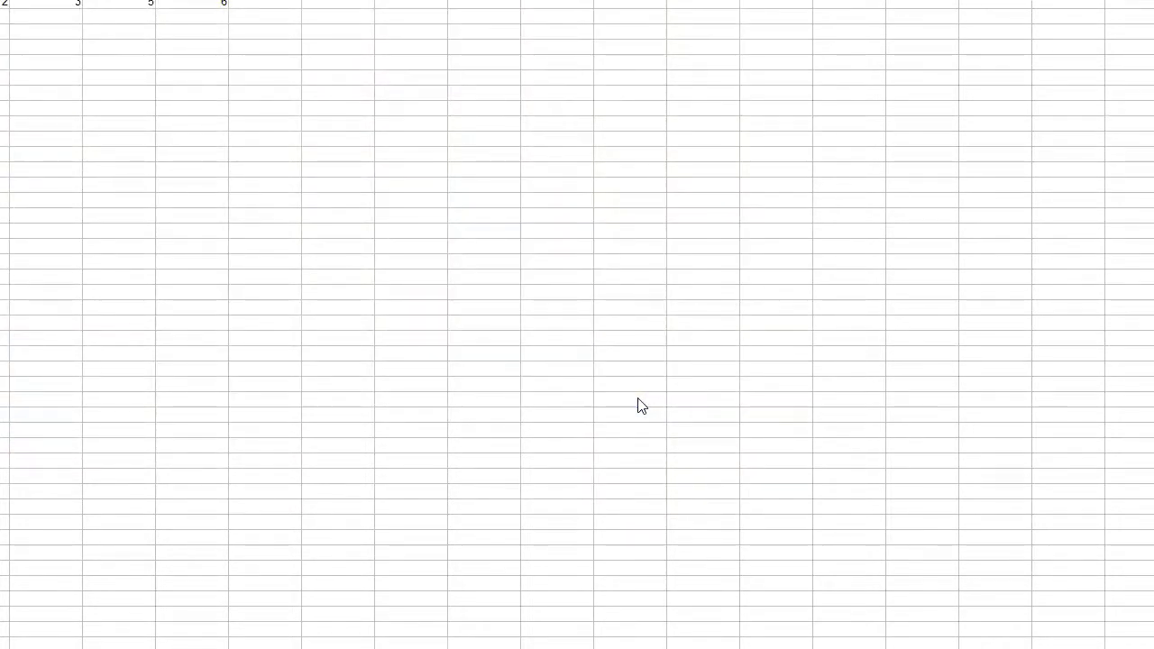
pyautogui.click(649, 368)
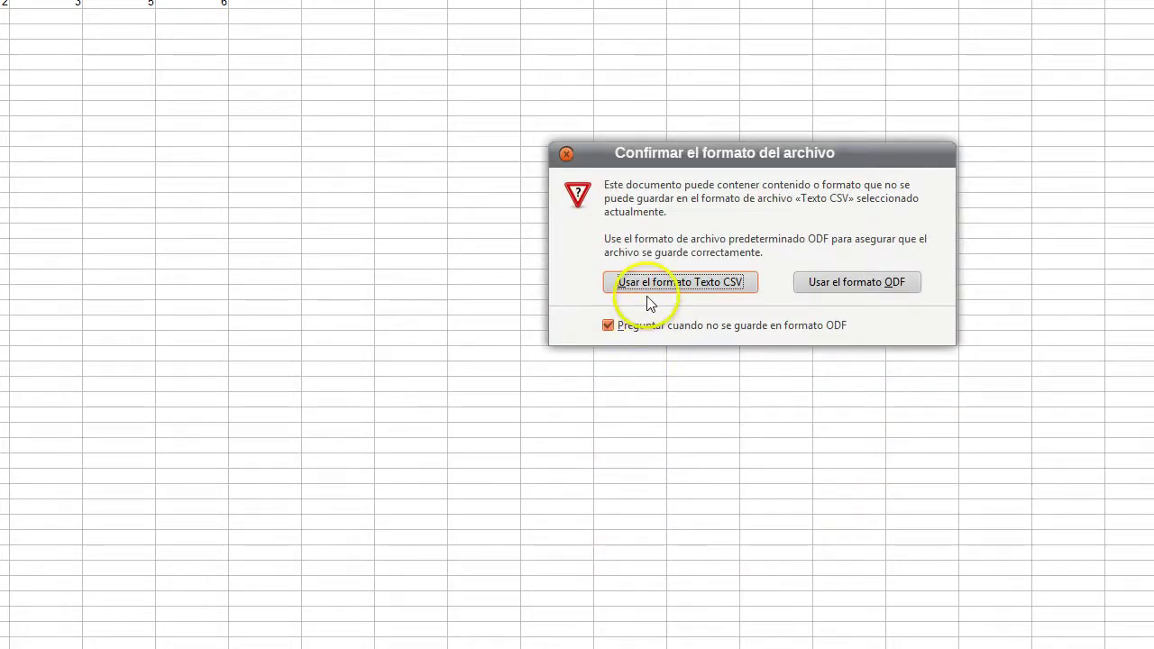
pyautogui.click(694, 286)
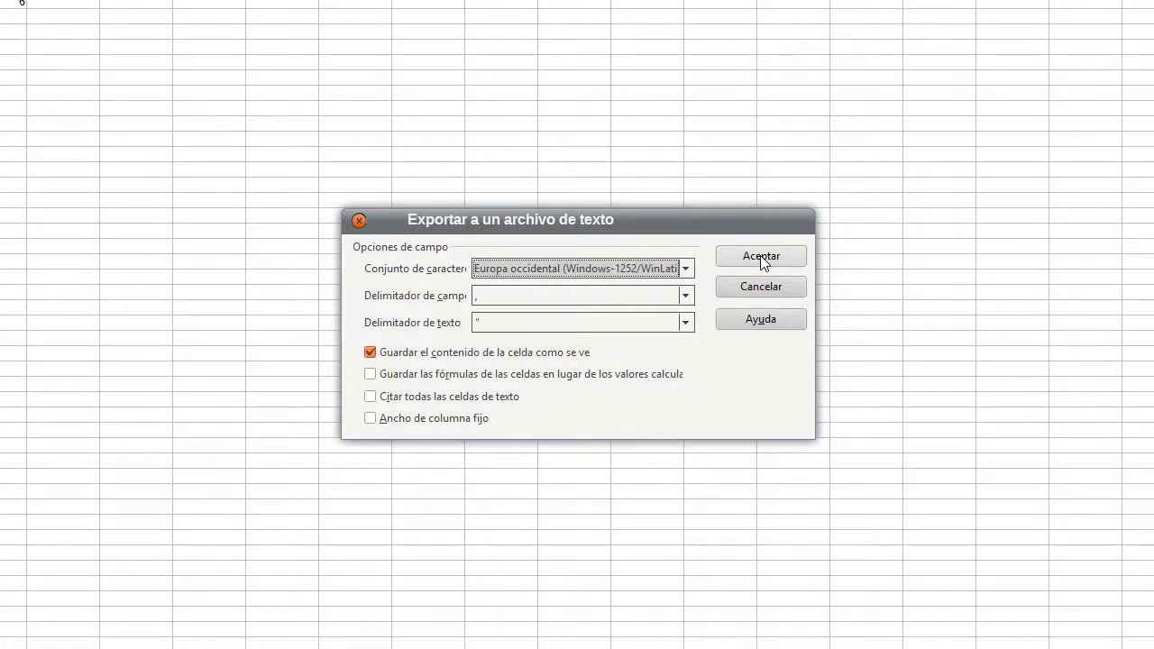
pyautogui.click(762, 259)
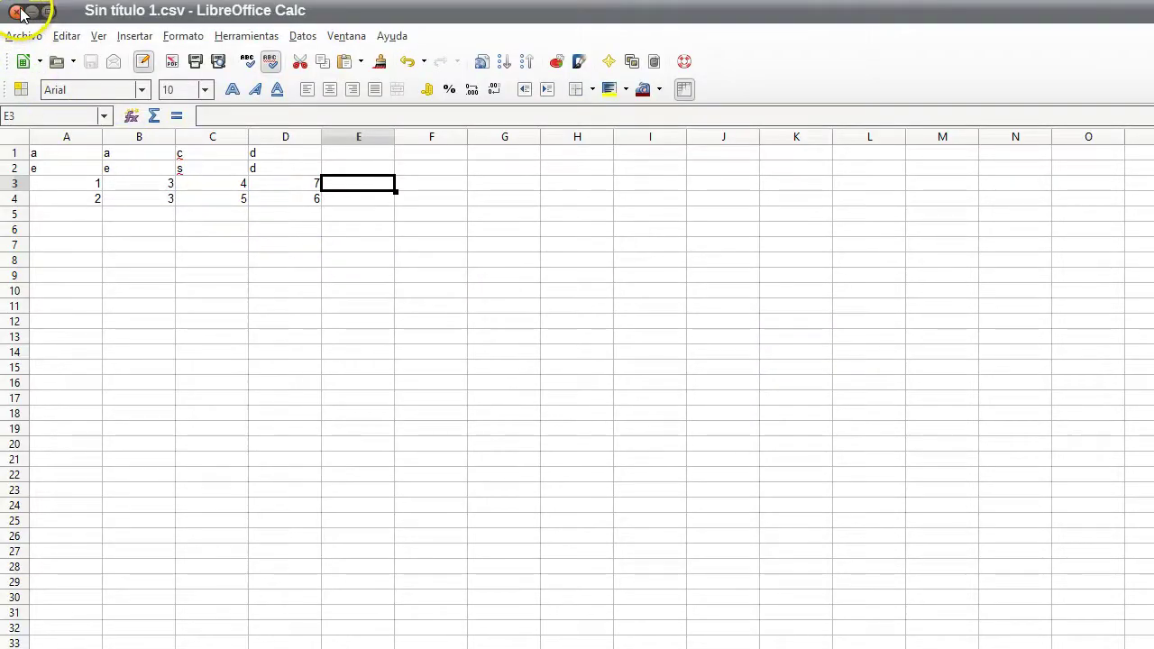
pyautogui.click(19, 16)
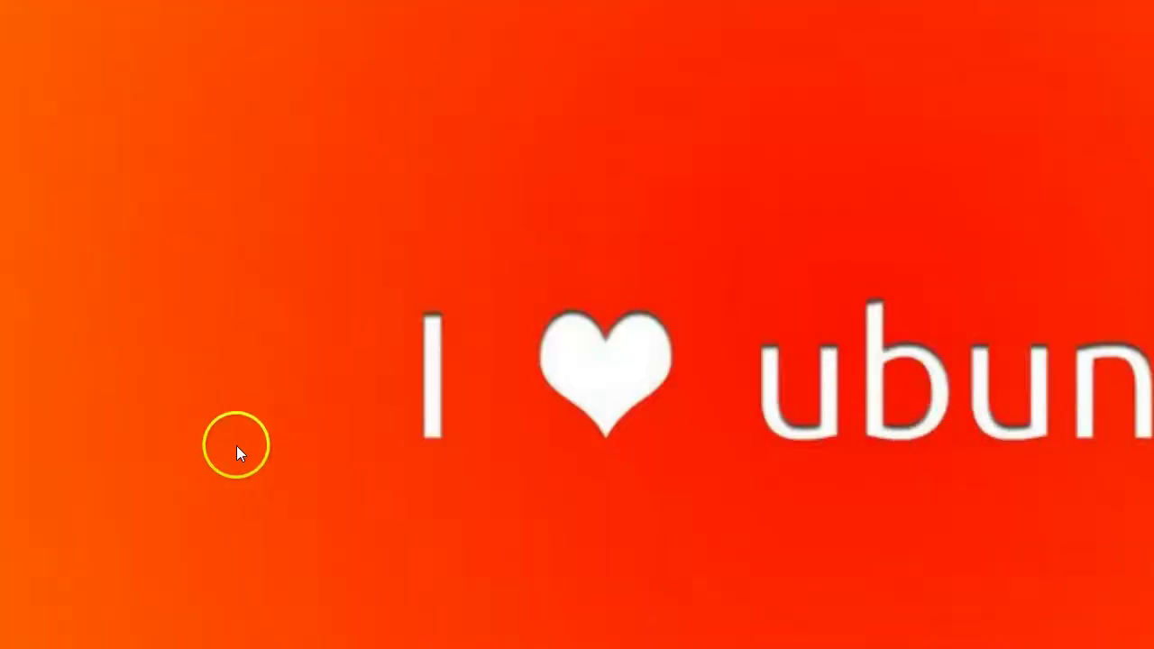
# View the comma-separated contents of the ejemplo CSV file from the Documentos library in Bloc de notas, and close both windows.
pyautogui.click(76, 628)
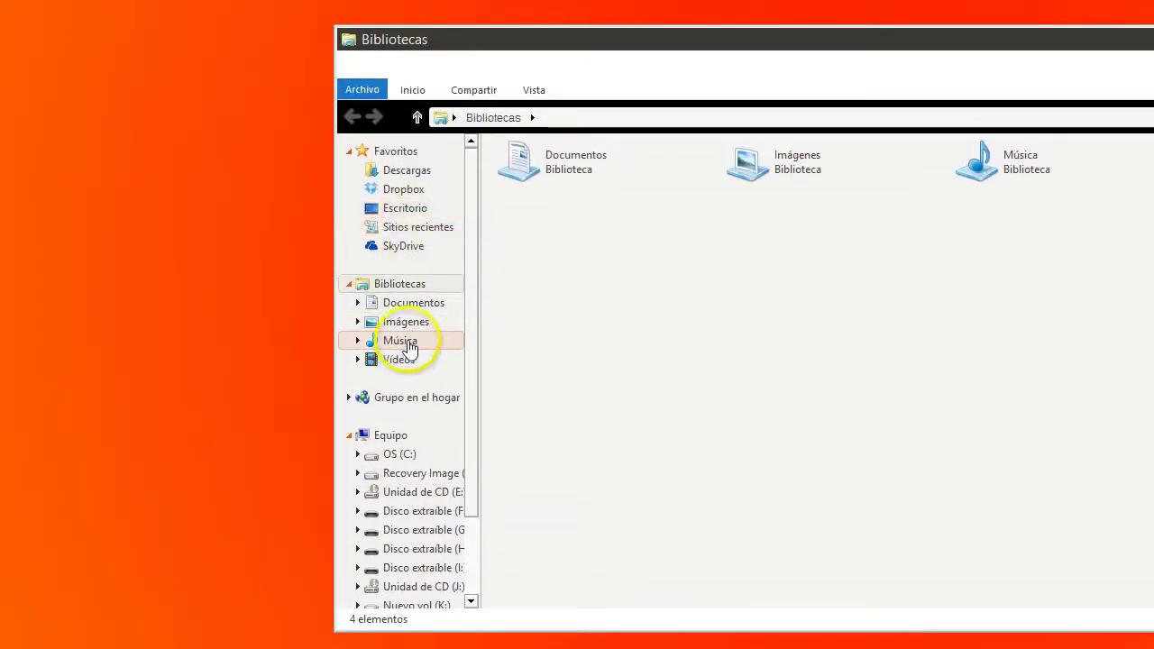
pyautogui.click(408, 307)
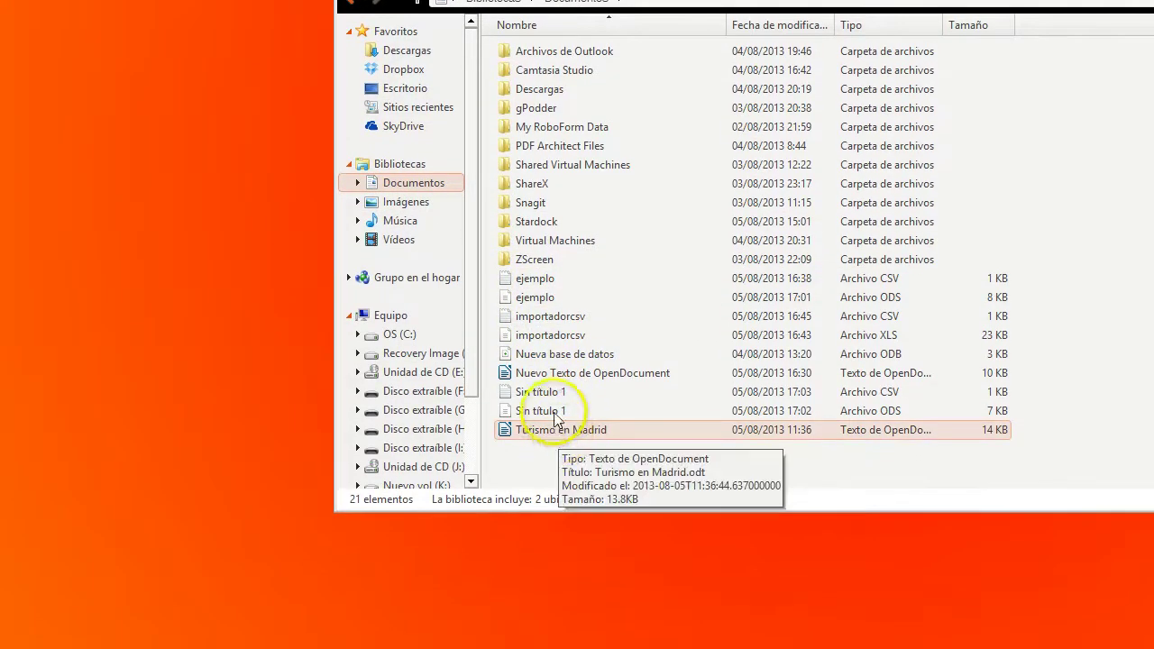
pyautogui.doubleClick(544, 282)
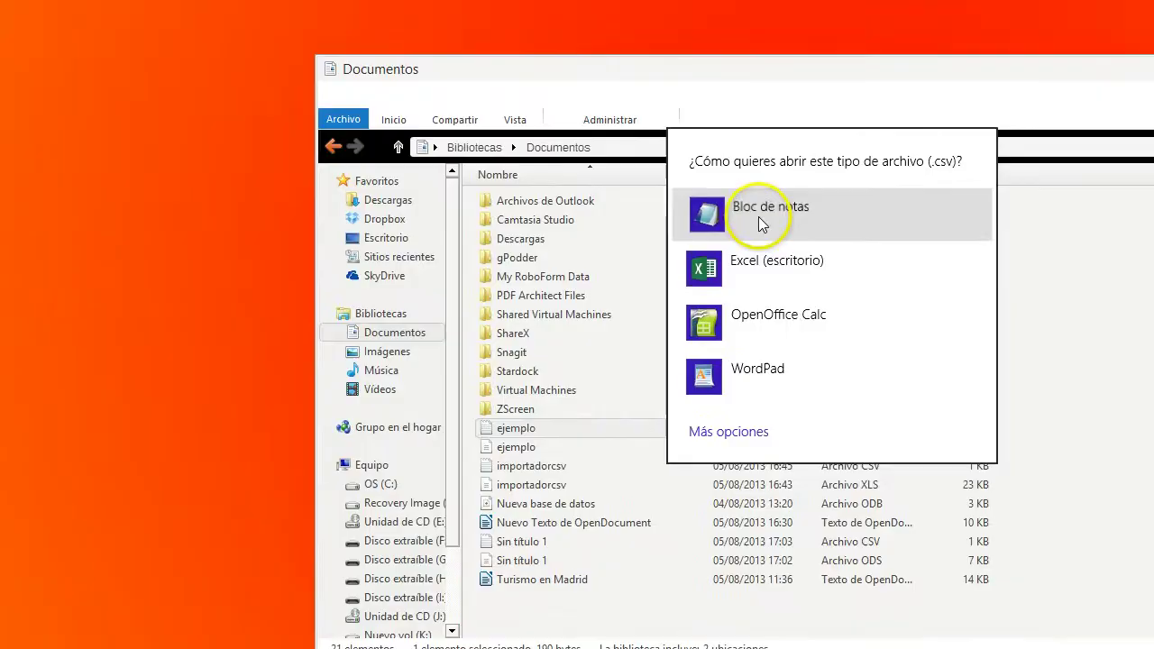
pyautogui.click(777, 59)
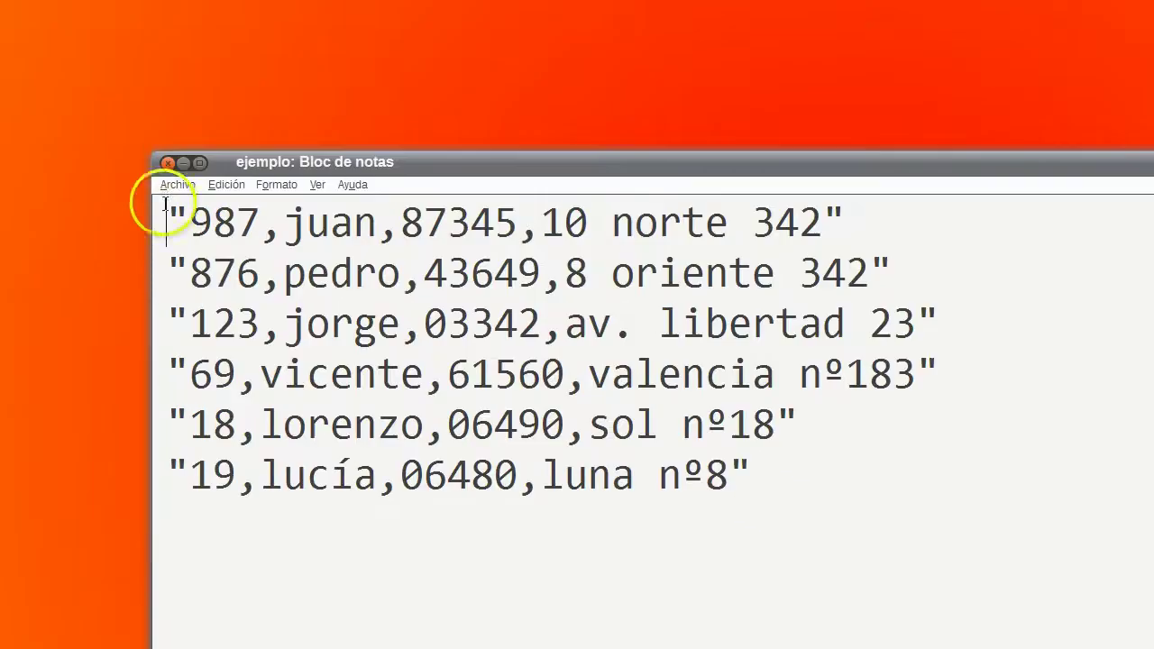
pyautogui.click(170, 163)
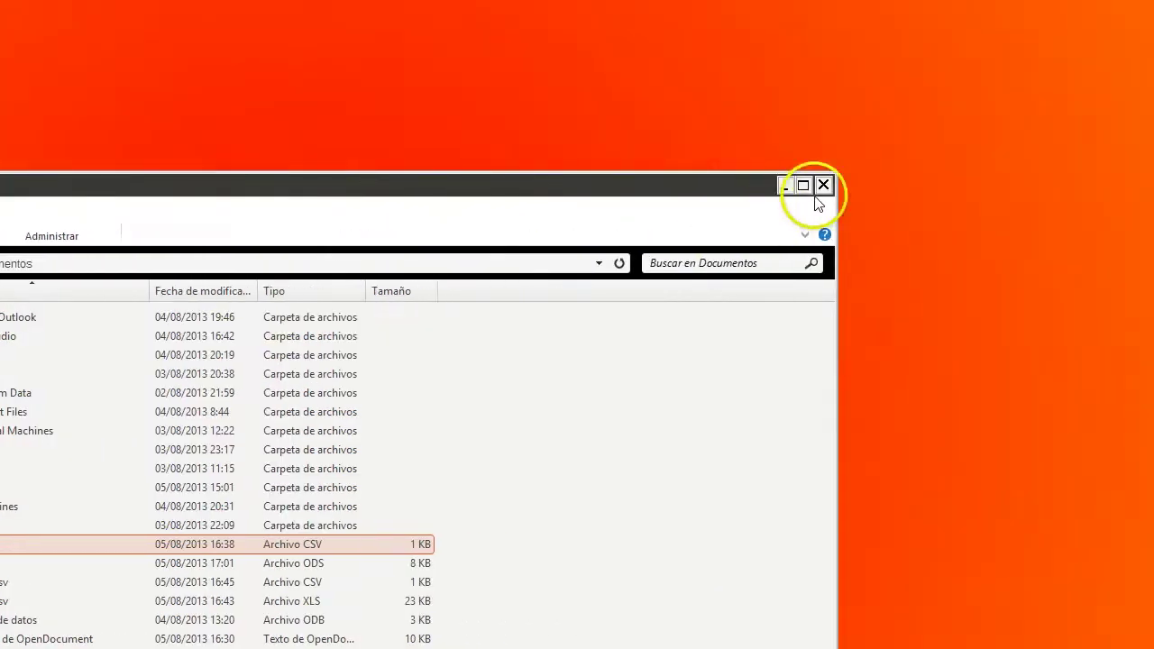
pyautogui.click(822, 186)
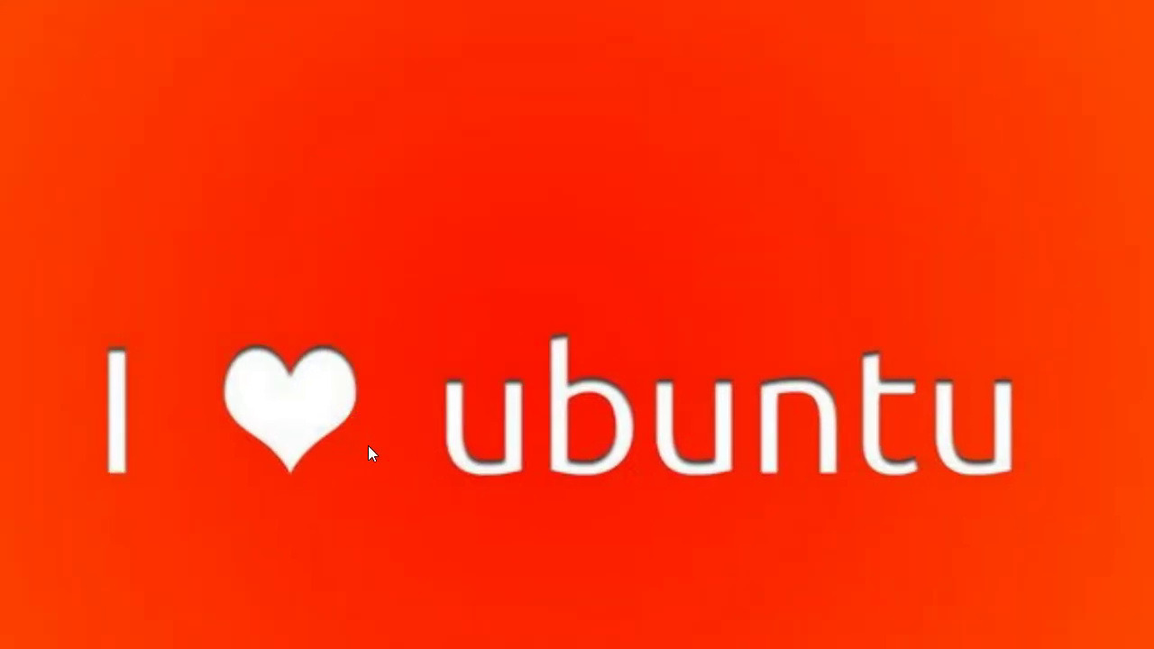
# Start a new Calc spreadsheet and select cell D10.
pyautogui.click(382, 436)
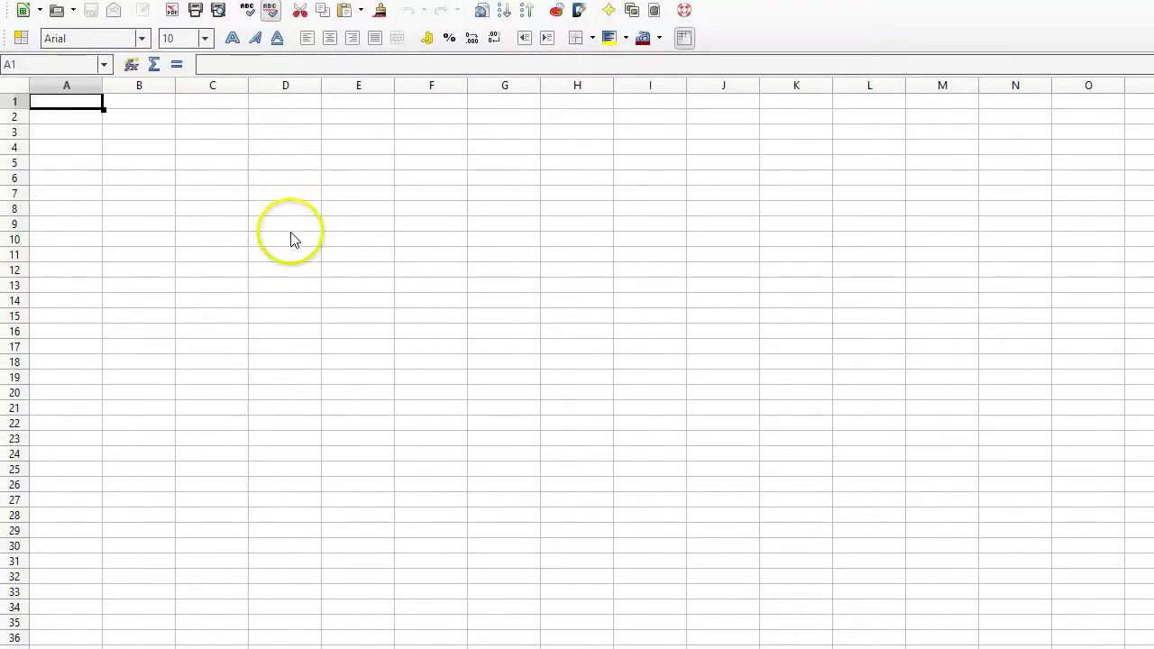
pyautogui.click(293, 237)
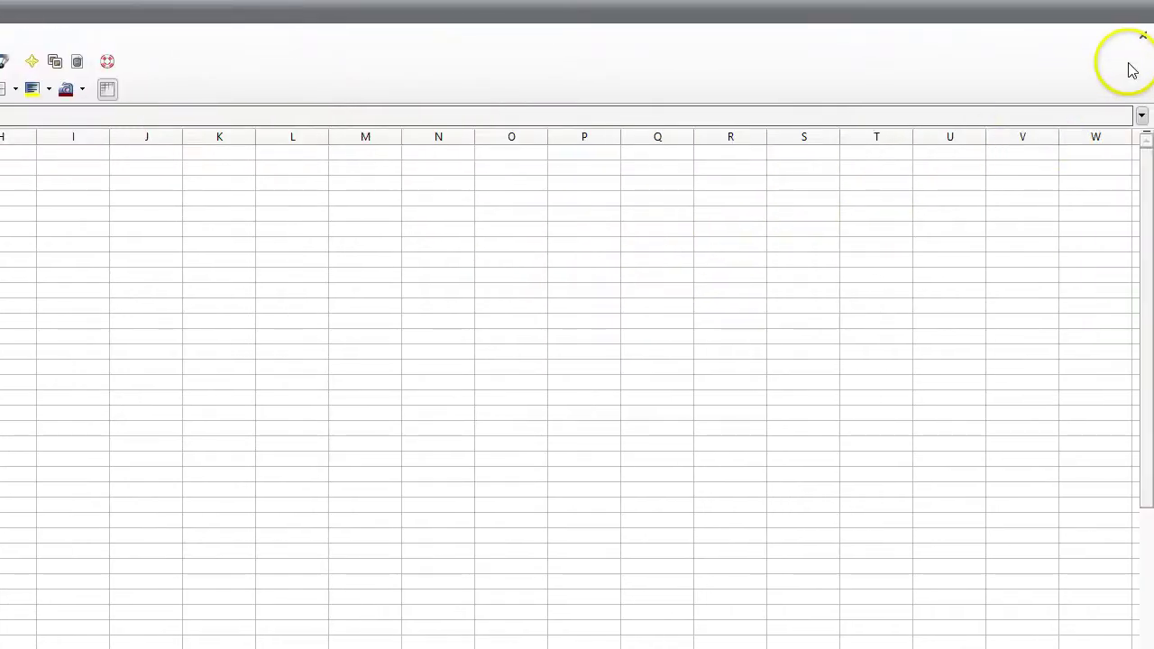
# Expand the formula bar to several lines and collapse it again.
pyautogui.click(1141, 114)
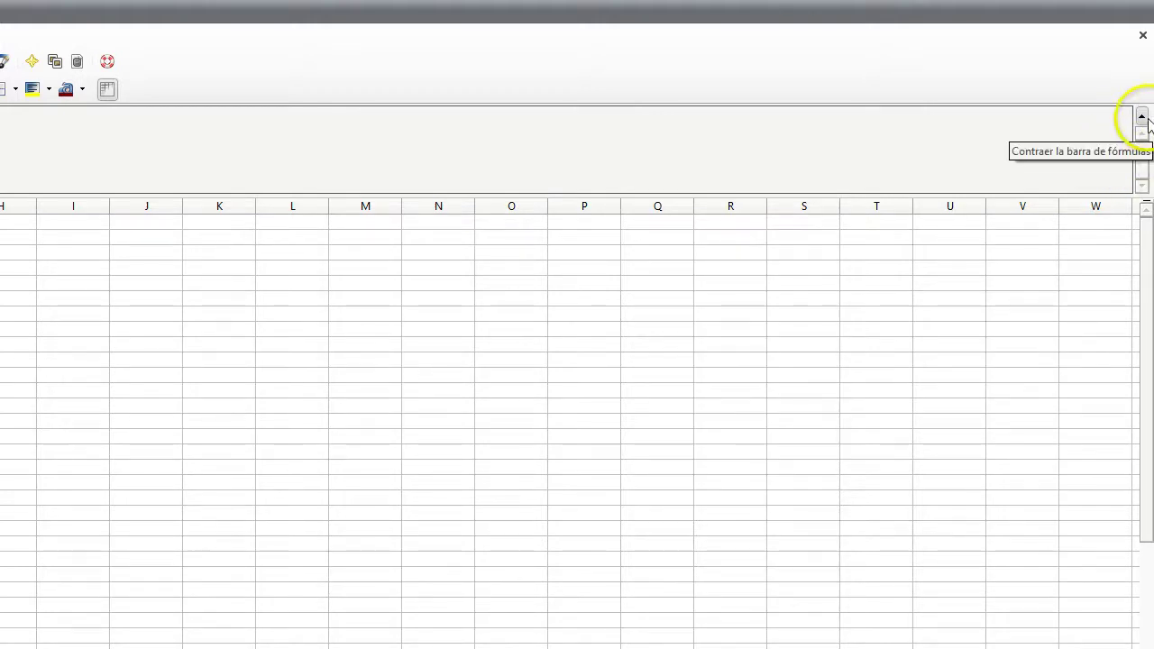
pyautogui.click(1143, 117)
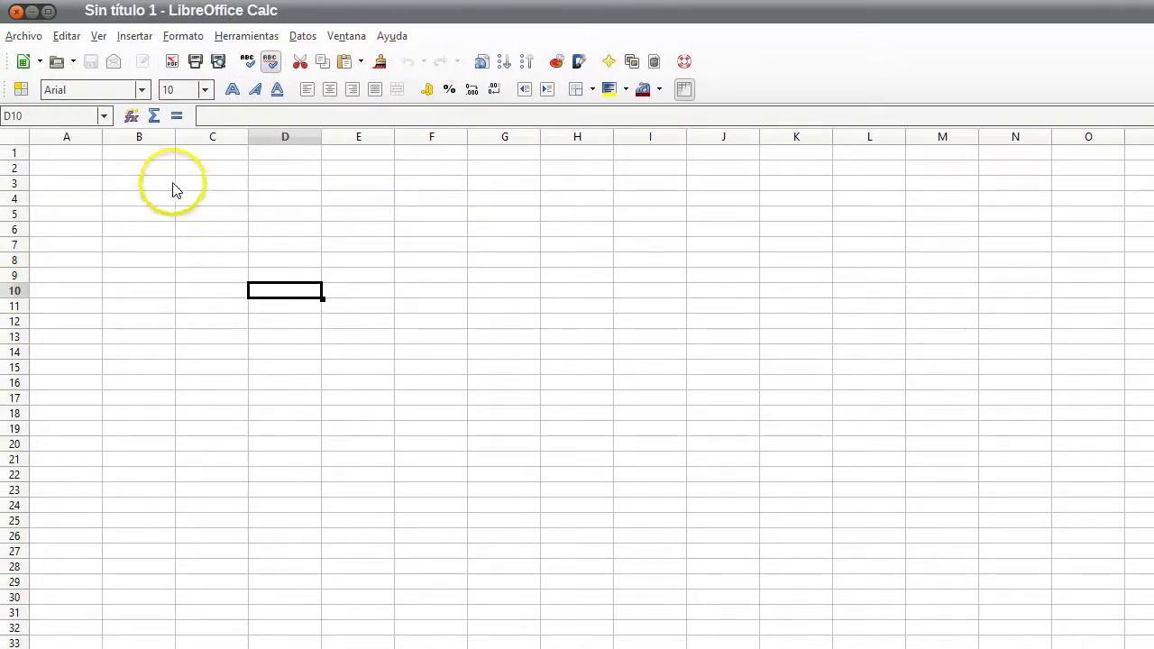
# Define the name referencia for cell D10 ($Hoja1.$D$10) with Documento (Global) scope.
pyautogui.click(105, 115)
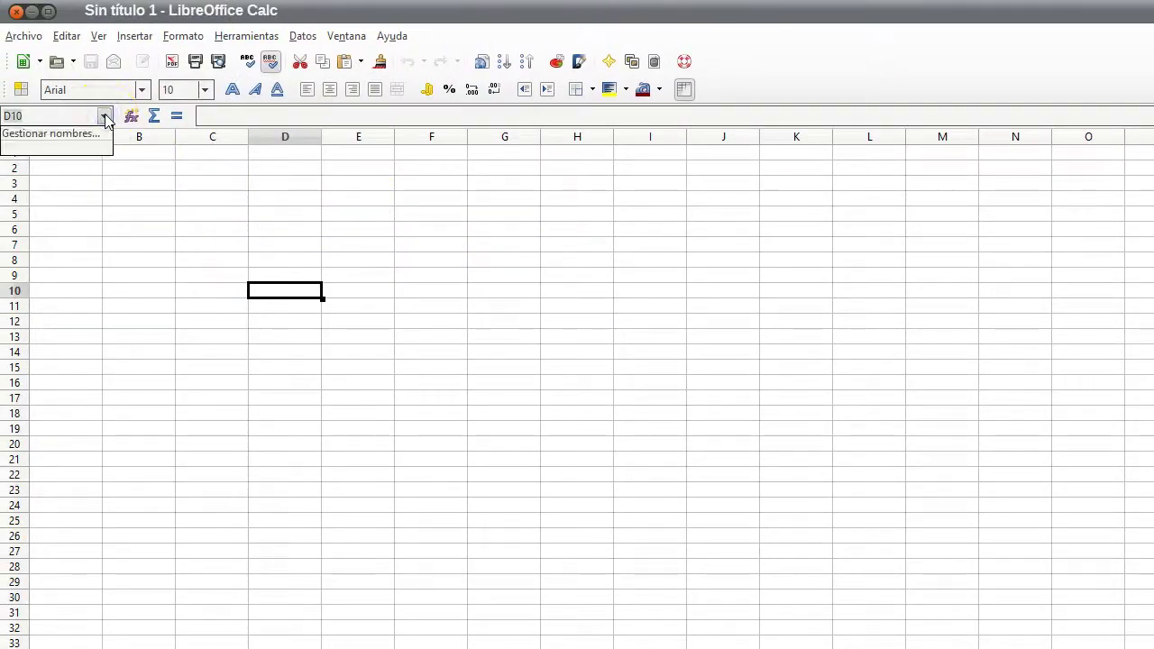
pyautogui.click(102, 131)
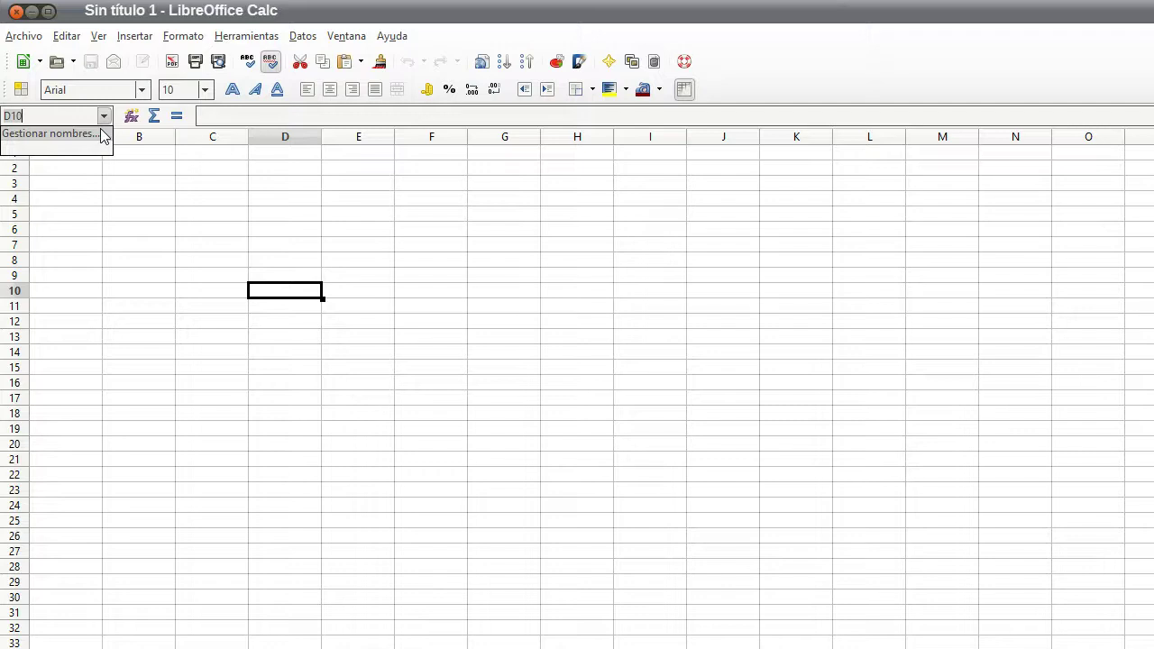
pyautogui.click(102, 132)
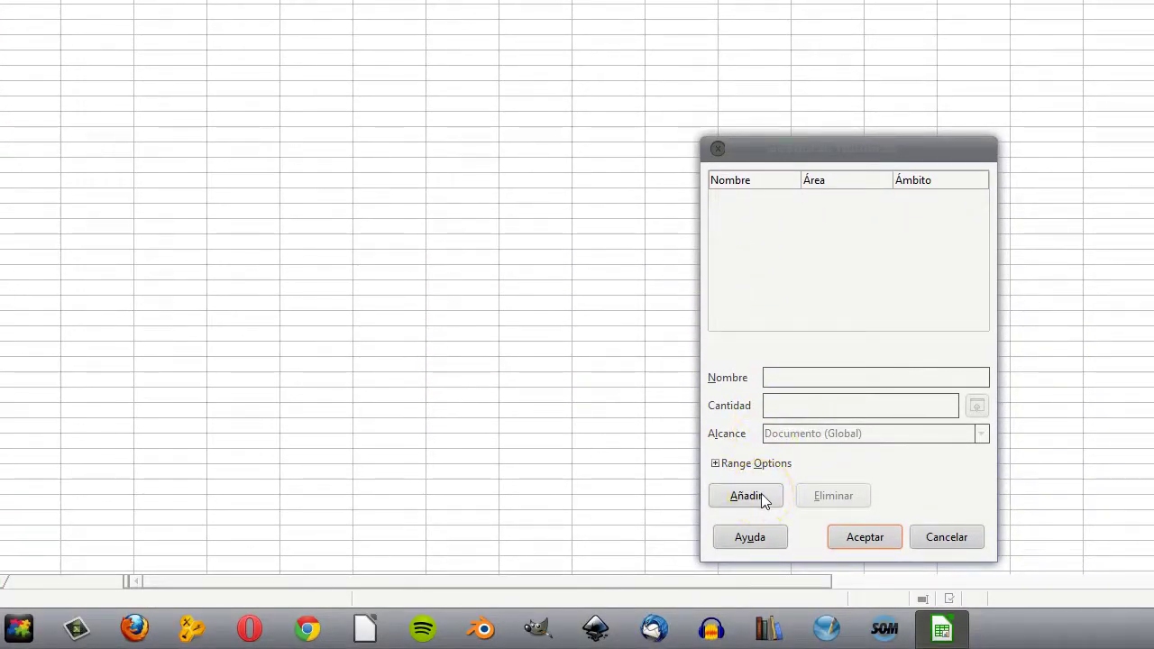
pyautogui.click(760, 501)
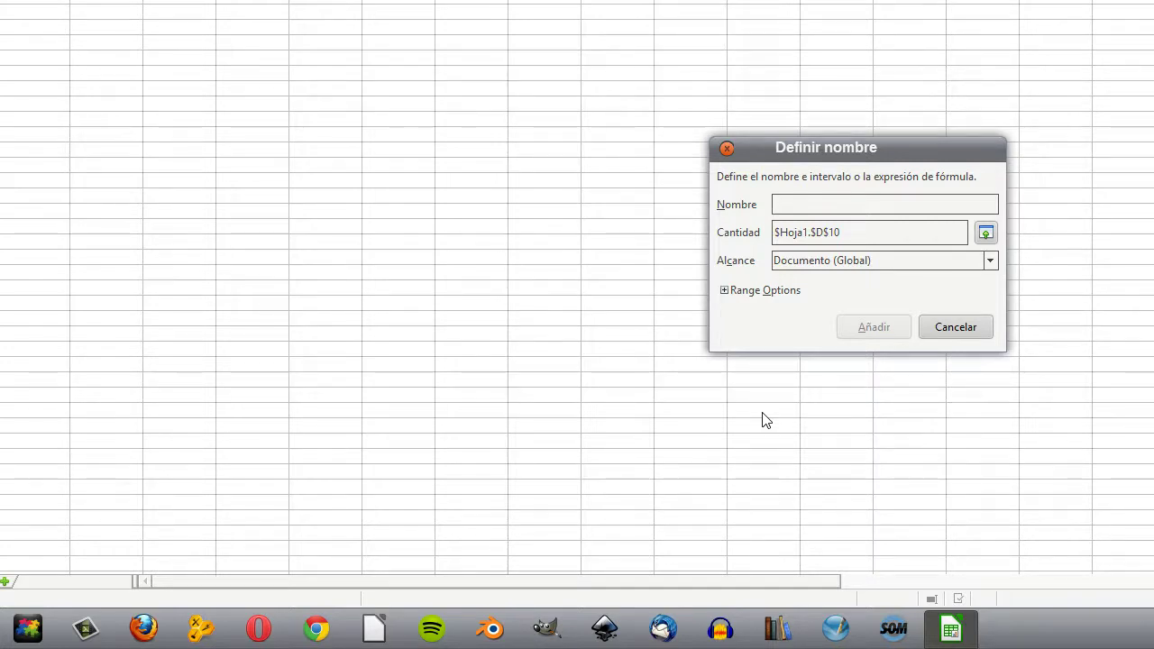
pyautogui.write('ref')
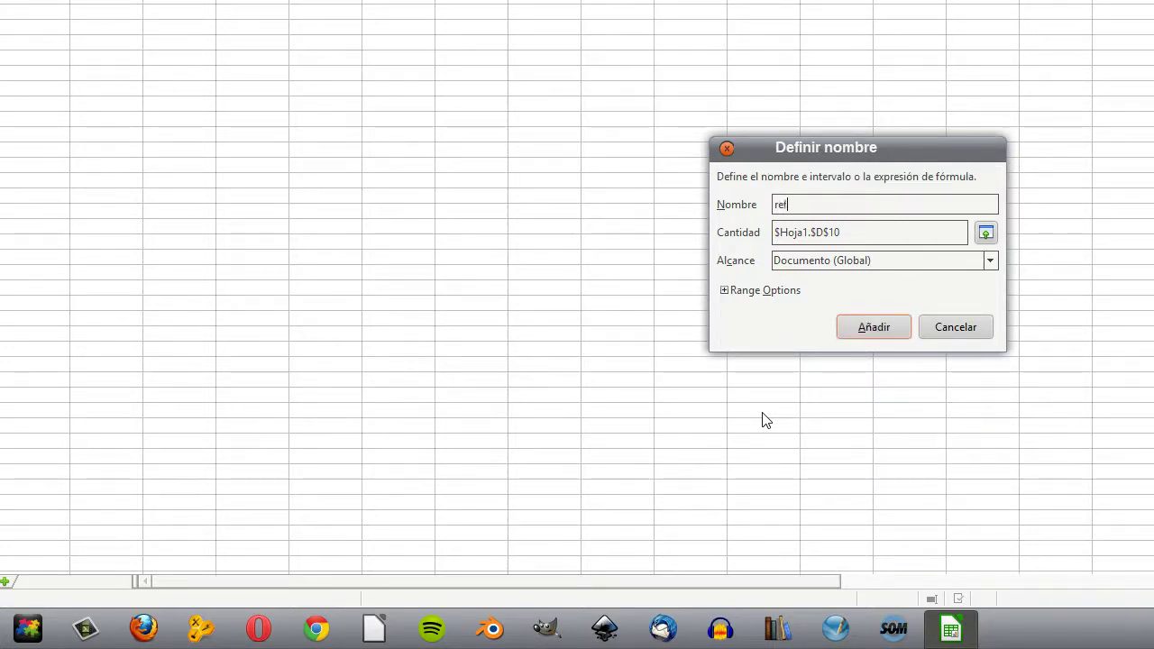
pyautogui.write('erencia')
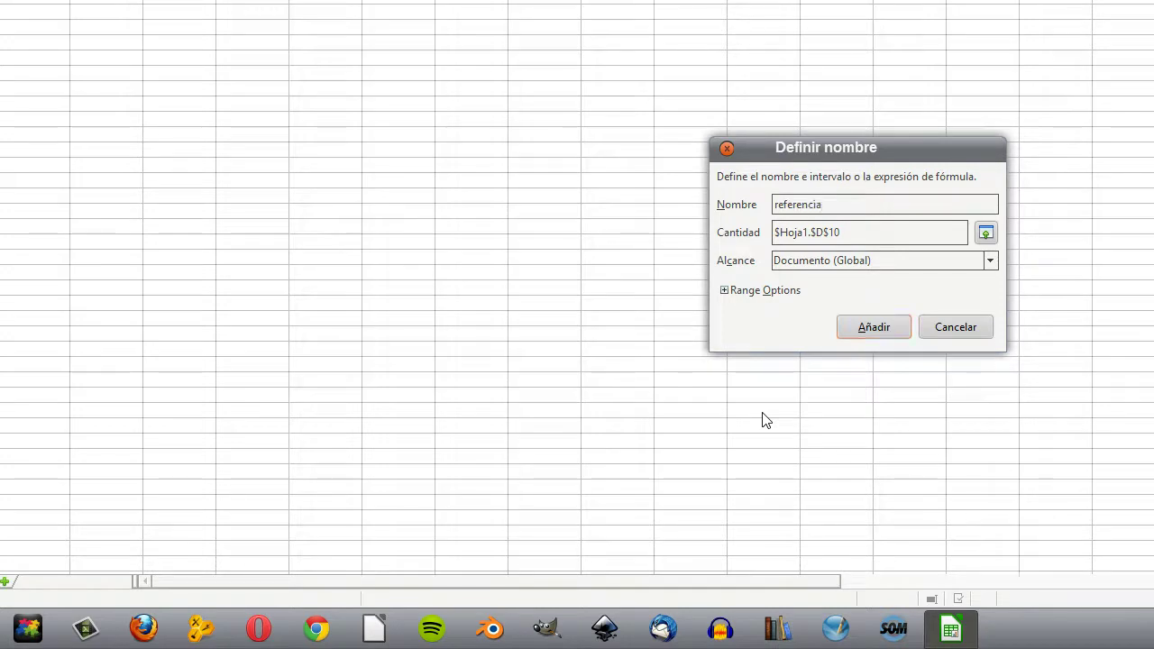
pyautogui.press('Return')
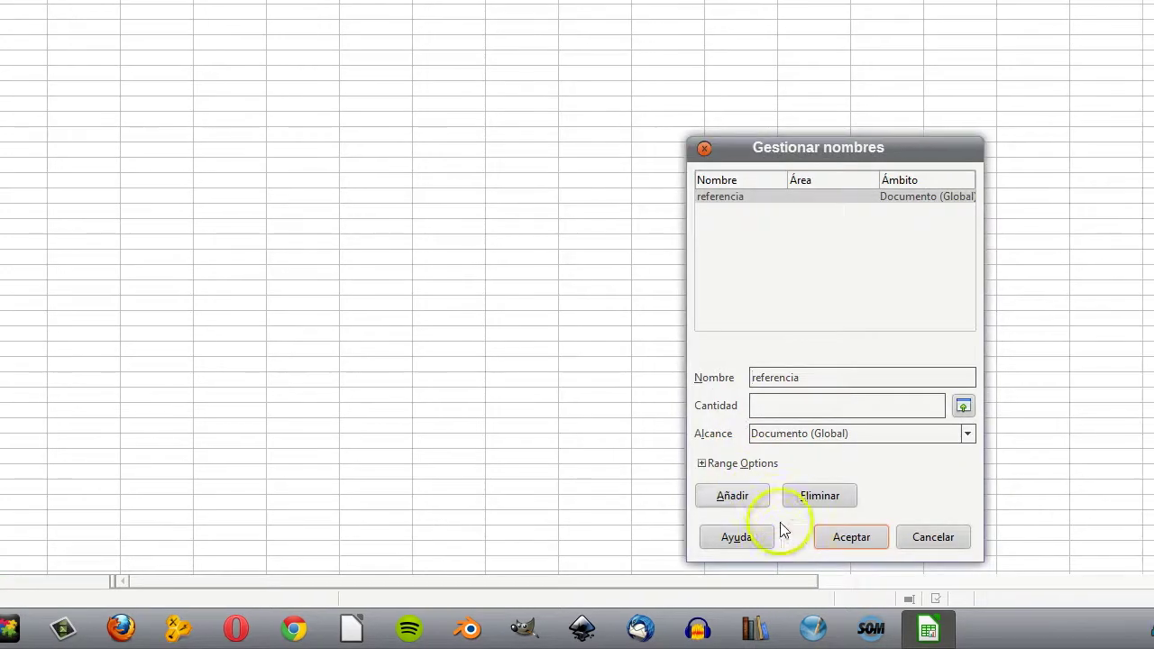
pyautogui.click(869, 539)
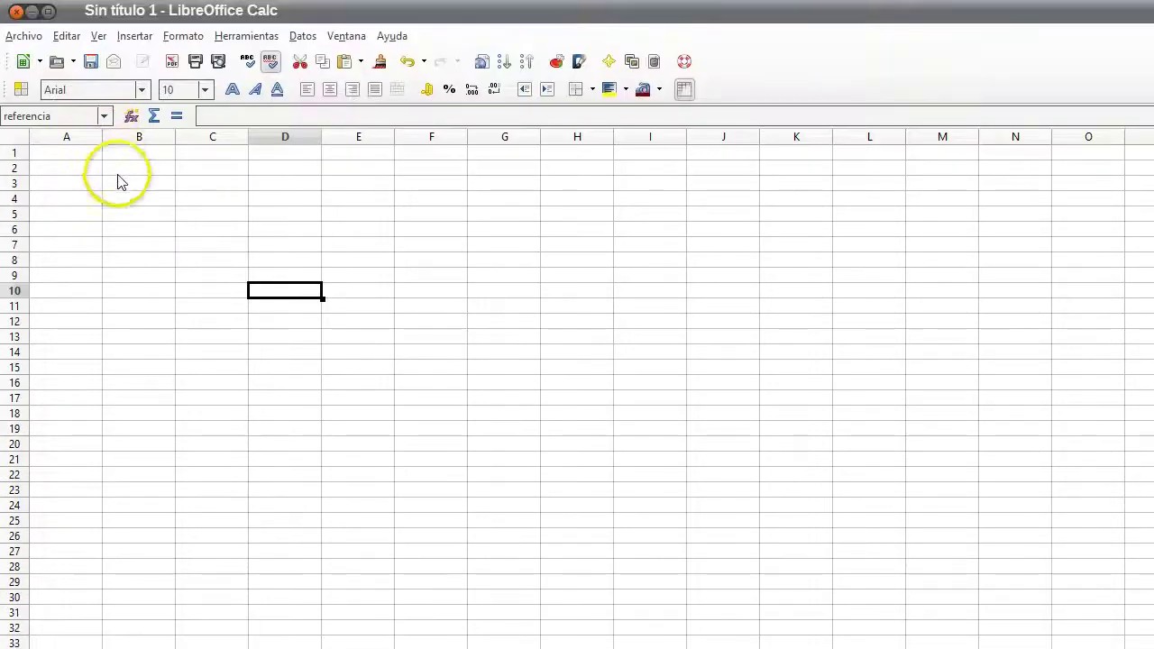
# Select cell B3 and jump back to D10 through its defined name referencia.
pyautogui.click(120, 184)
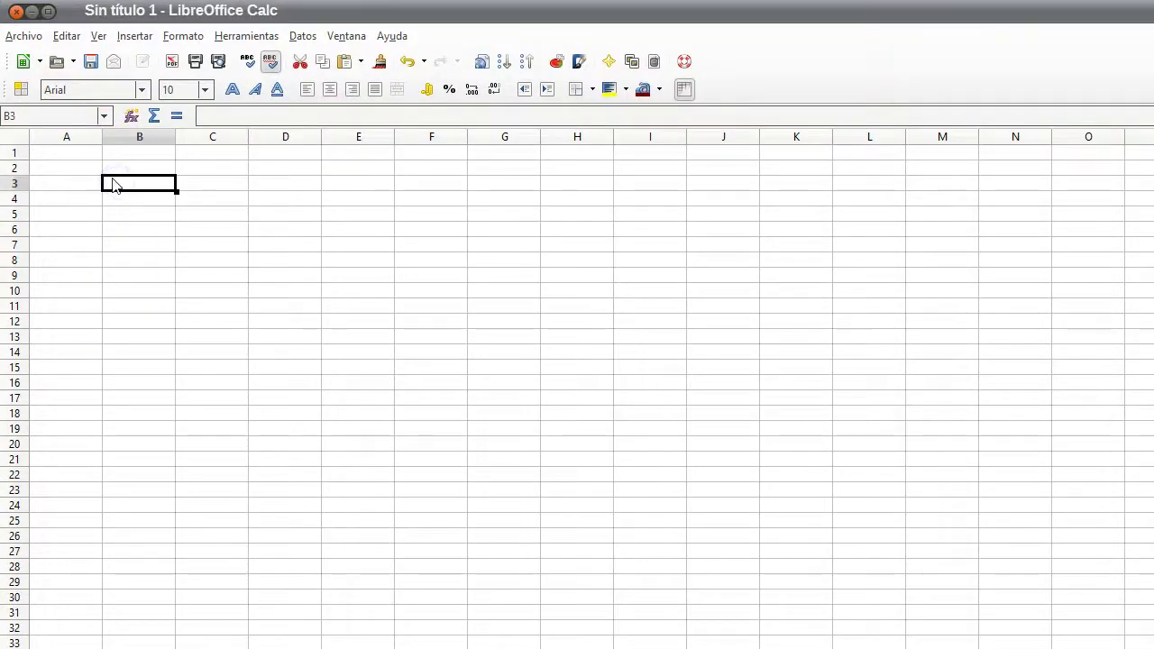
pyautogui.click(104, 118)
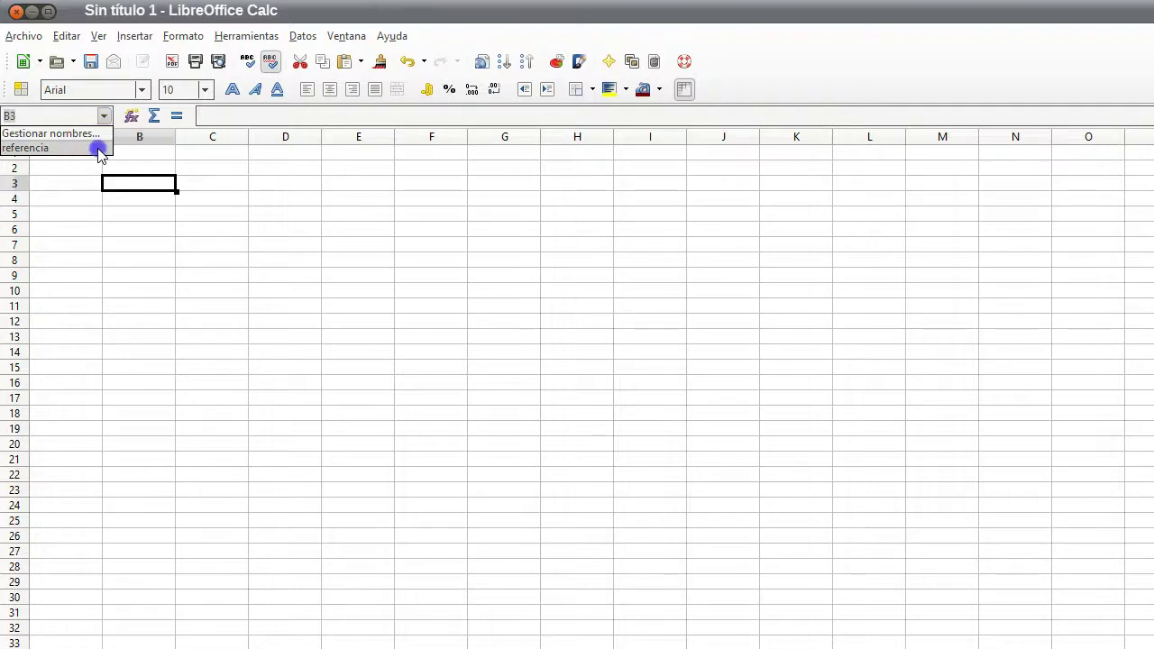
pyautogui.click(97, 147)
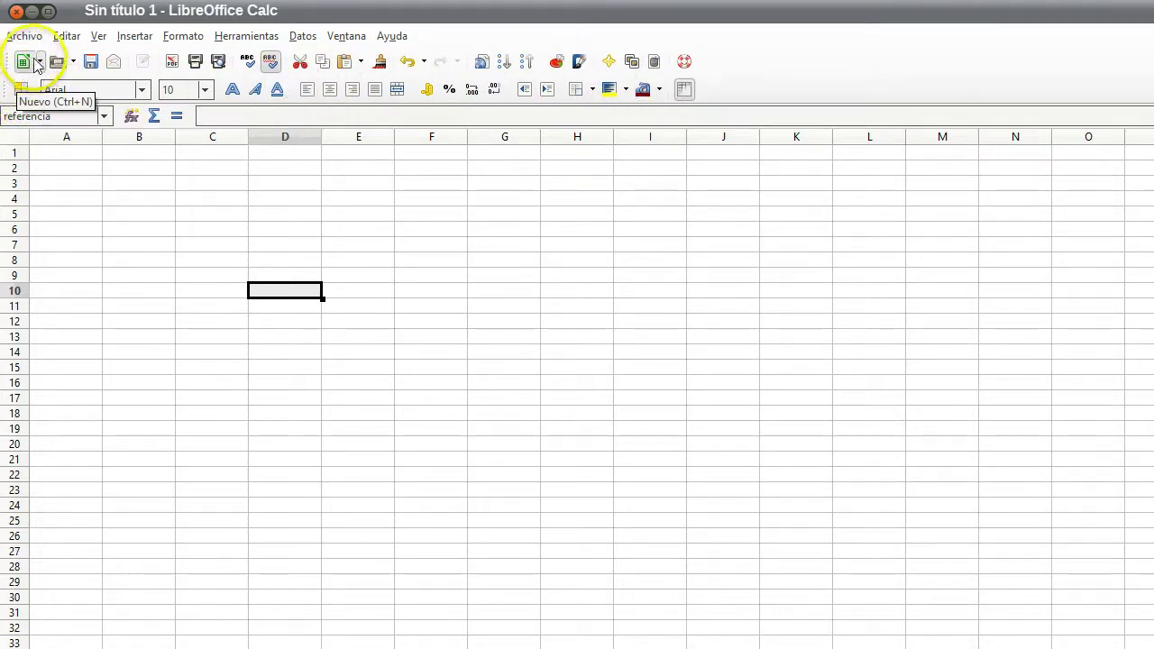
# Open the Navegador and move its window over the middle of the sheet.
pyautogui.click(99, 36)
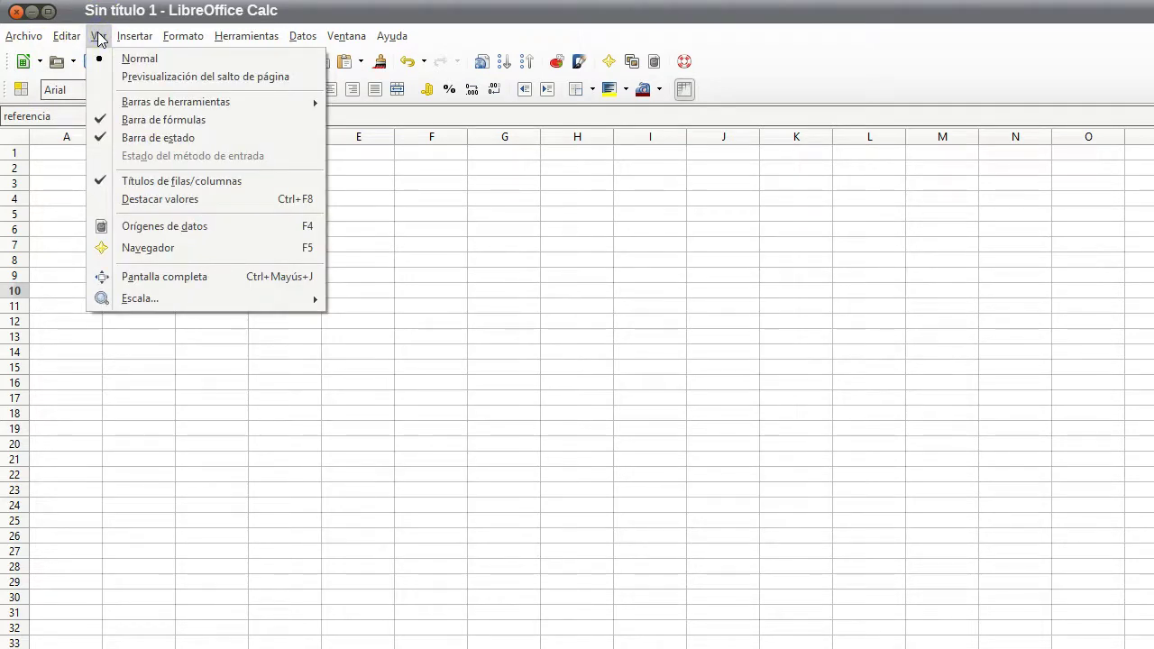
pyautogui.click(98, 247)
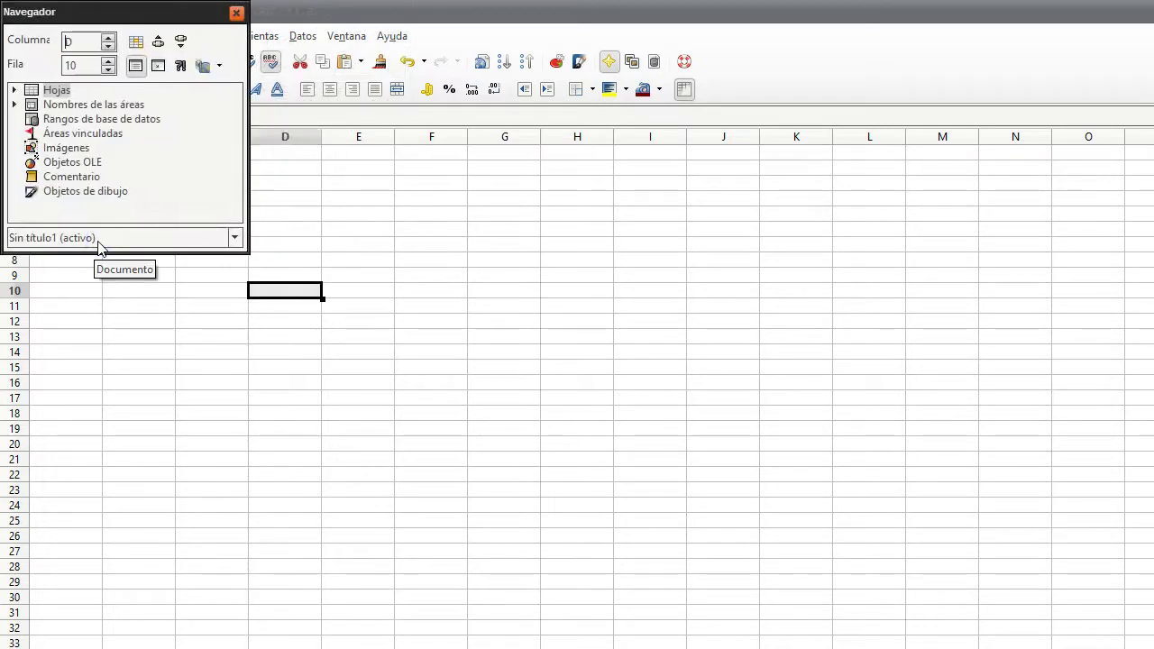
pyautogui.moveTo(113, 12); pyautogui.dragTo(632, 196)
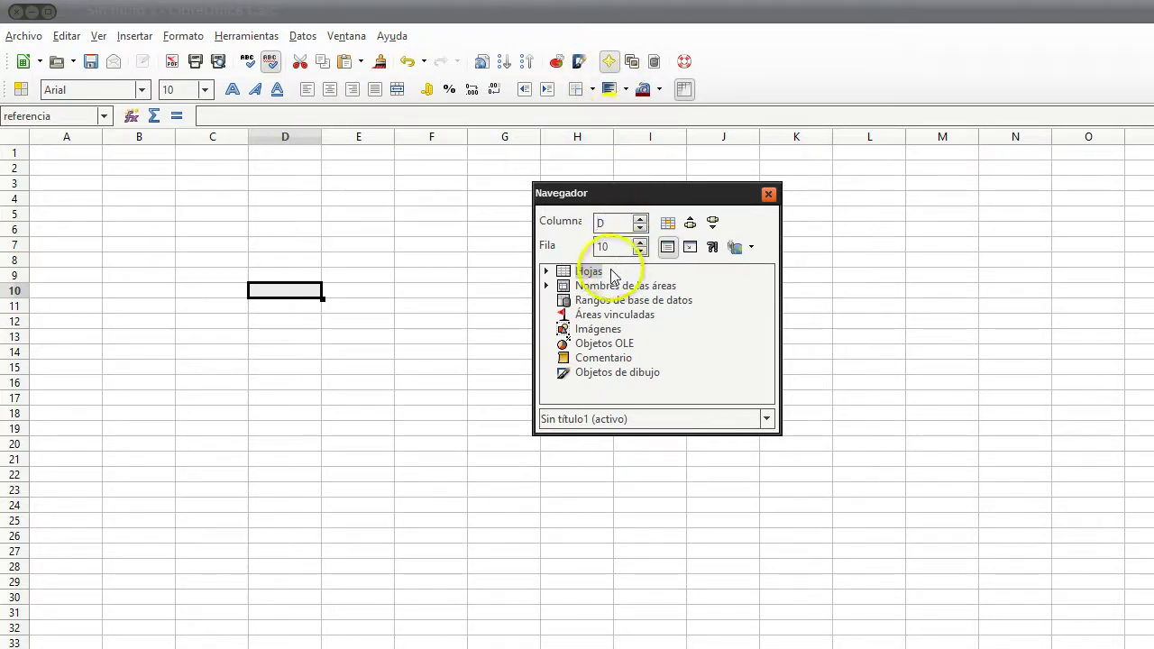
# Expand Hojas and Nombres de las áreas in the Navegador, look through the other object categories, and close the Navegador.
pyautogui.click(545, 271)
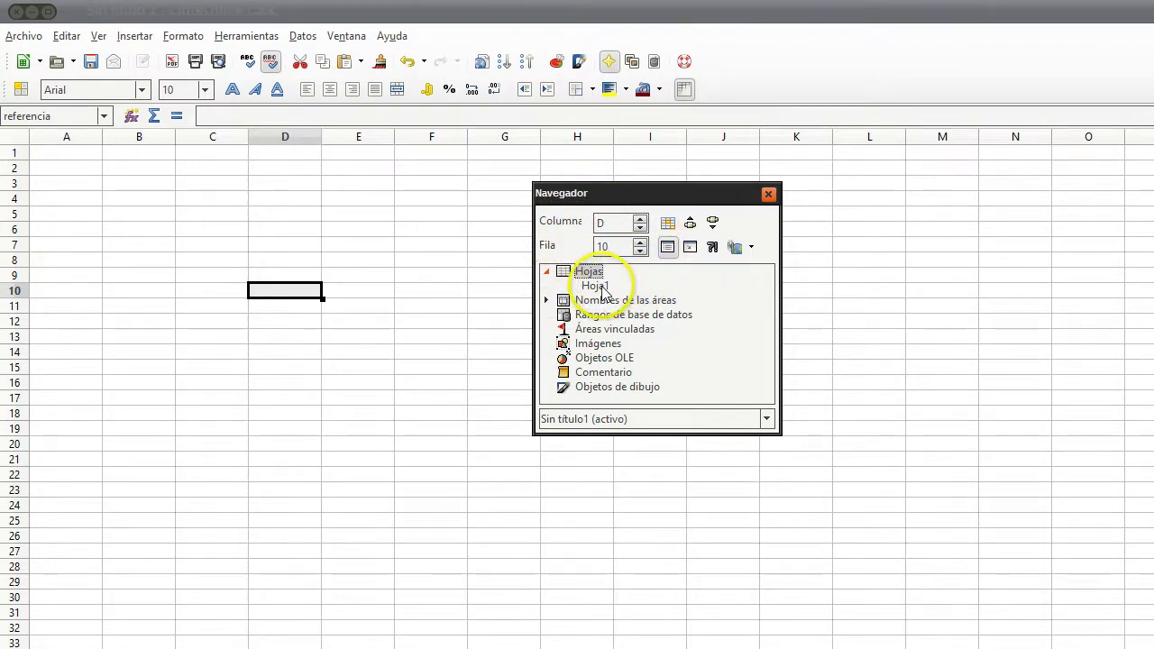
pyautogui.click(597, 287)
pyautogui.click(546, 301)
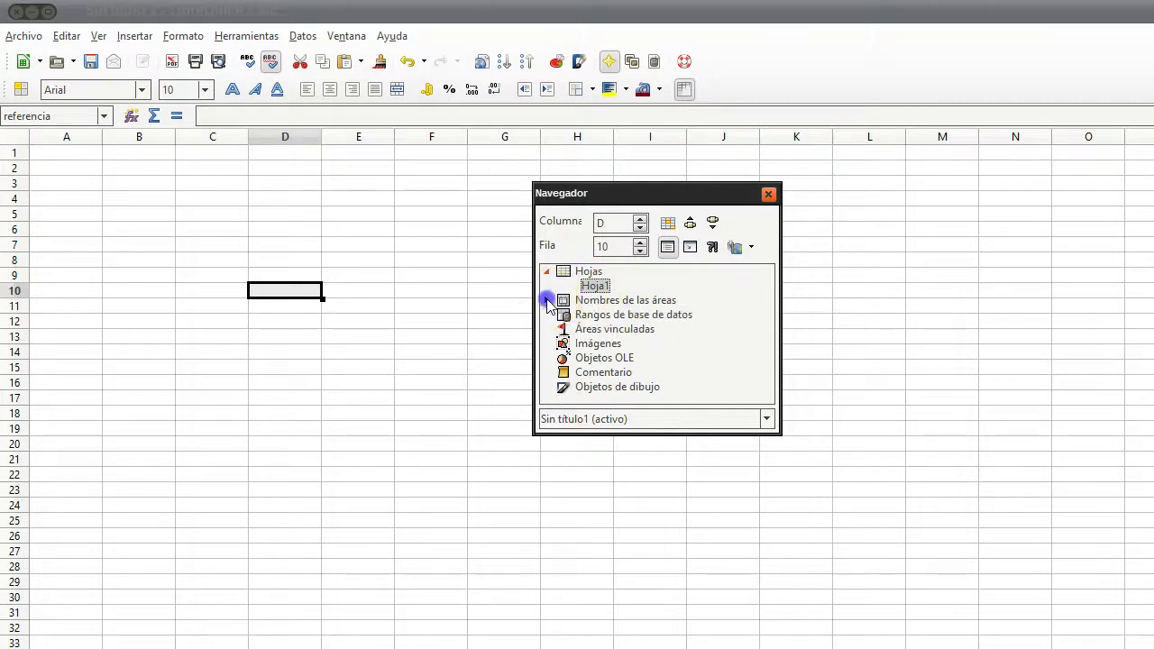
pyautogui.click(588, 331)
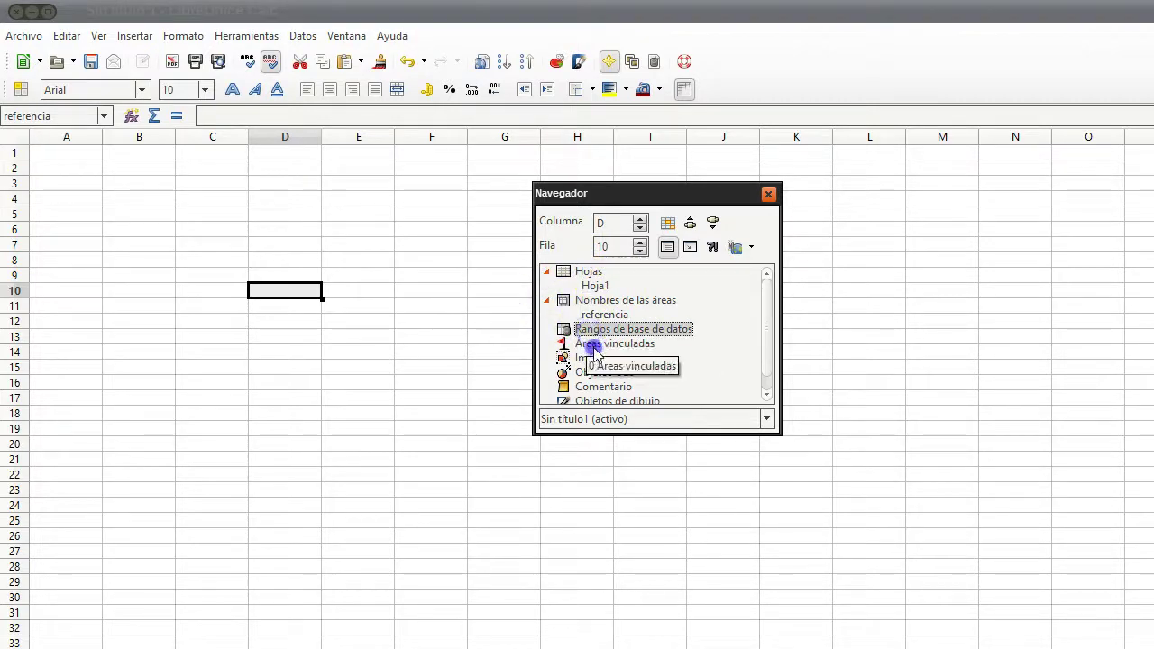
pyautogui.click(586, 344)
pyautogui.click(588, 358)
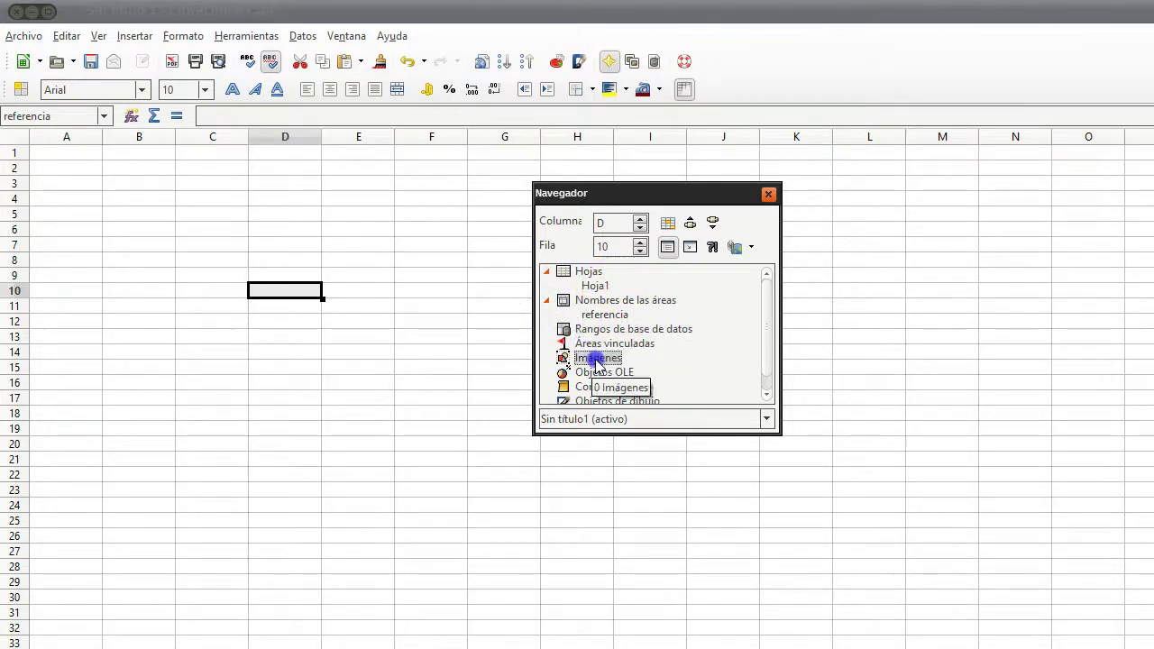
pyautogui.click(770, 195)
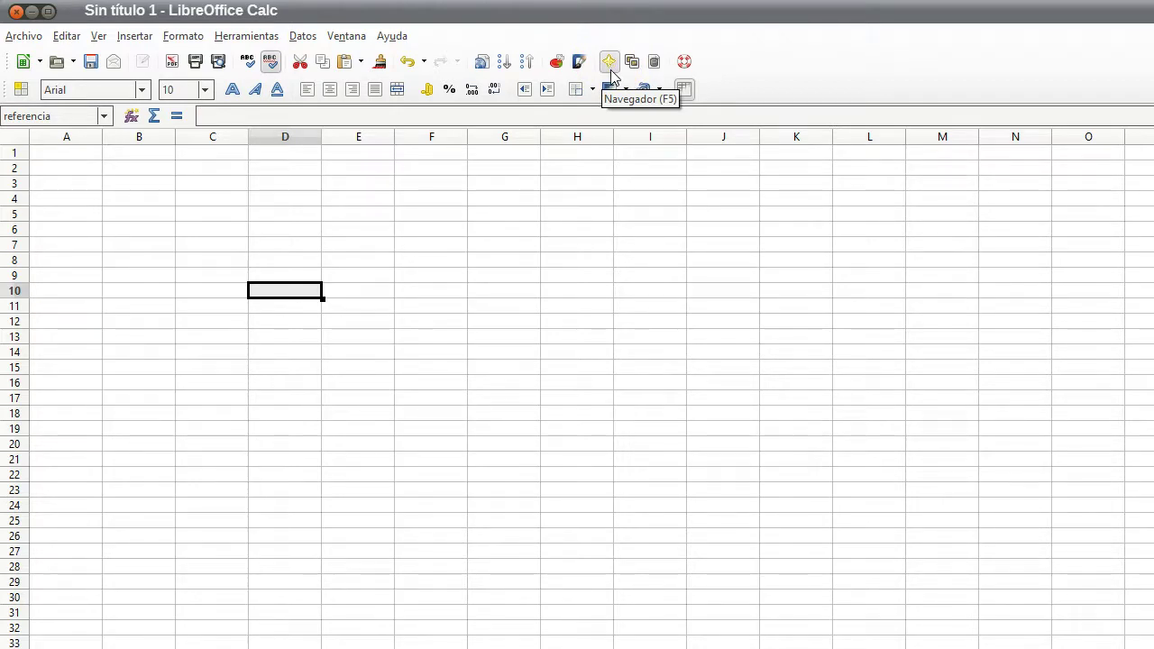
# Select cell A1 and move the cell cursor one cell at a time across to column F and down to F6.
pyautogui.write('X')
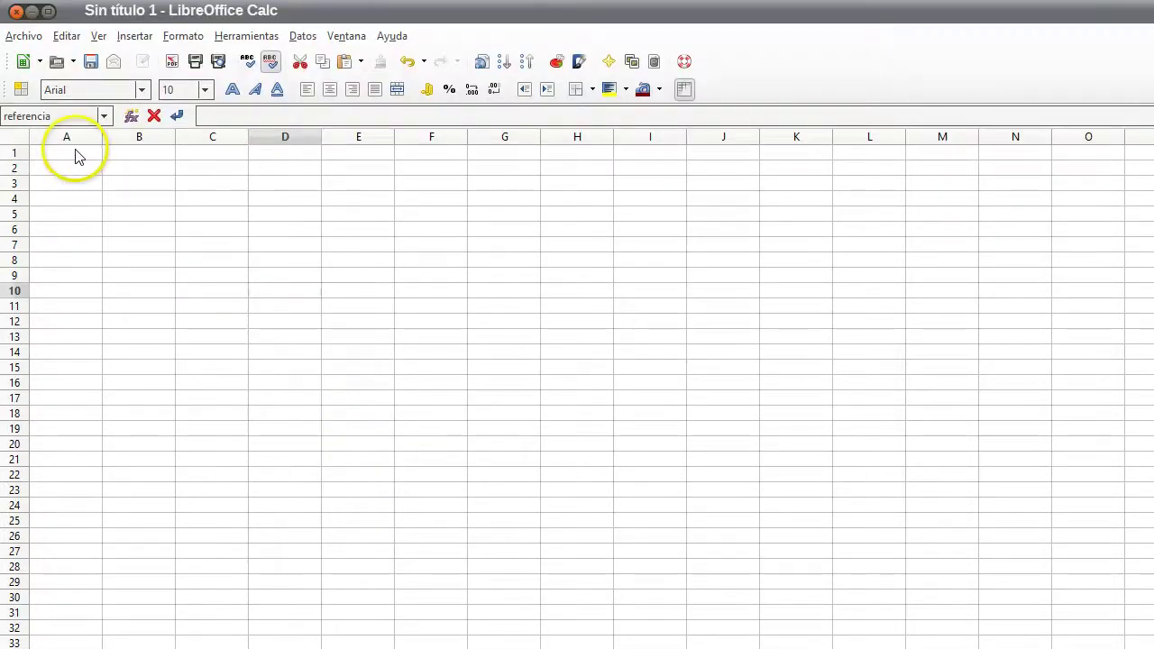
pyautogui.click(78, 155)
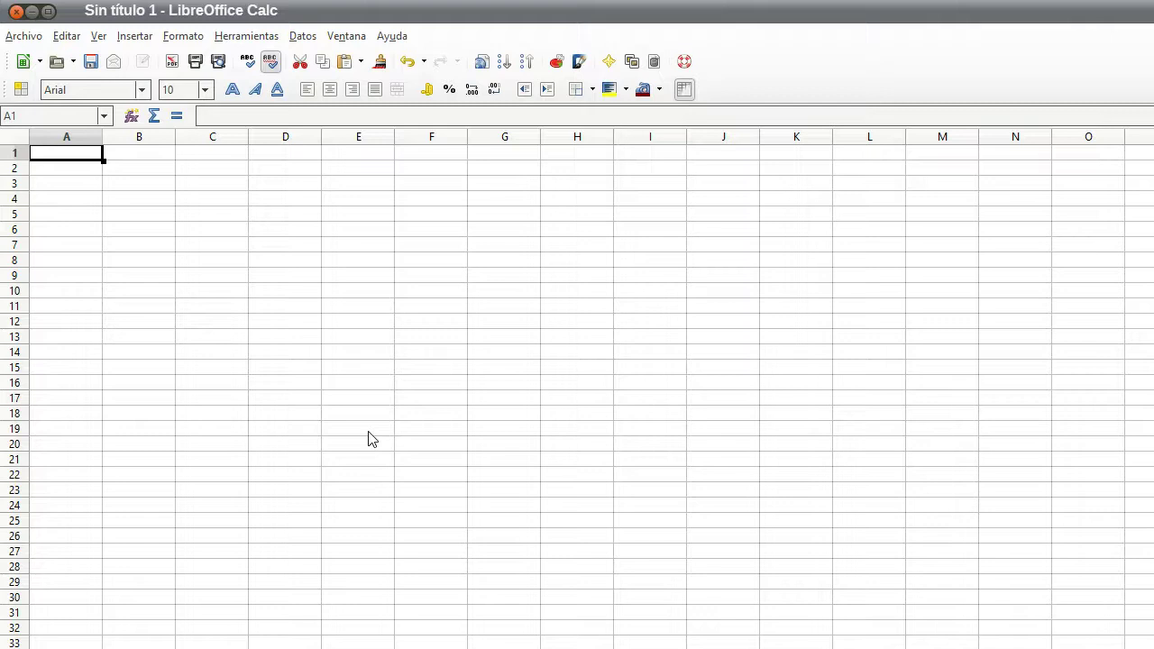
pyautogui.press('Right')
pyautogui.press('Right')
pyautogui.press('Right')
pyautogui.press('Right')
pyautogui.press('Right')
pyautogui.press('Down')
pyautogui.press('Down')
pyautogui.press('Down')
pyautogui.press('Down')
pyautogui.press('Down')
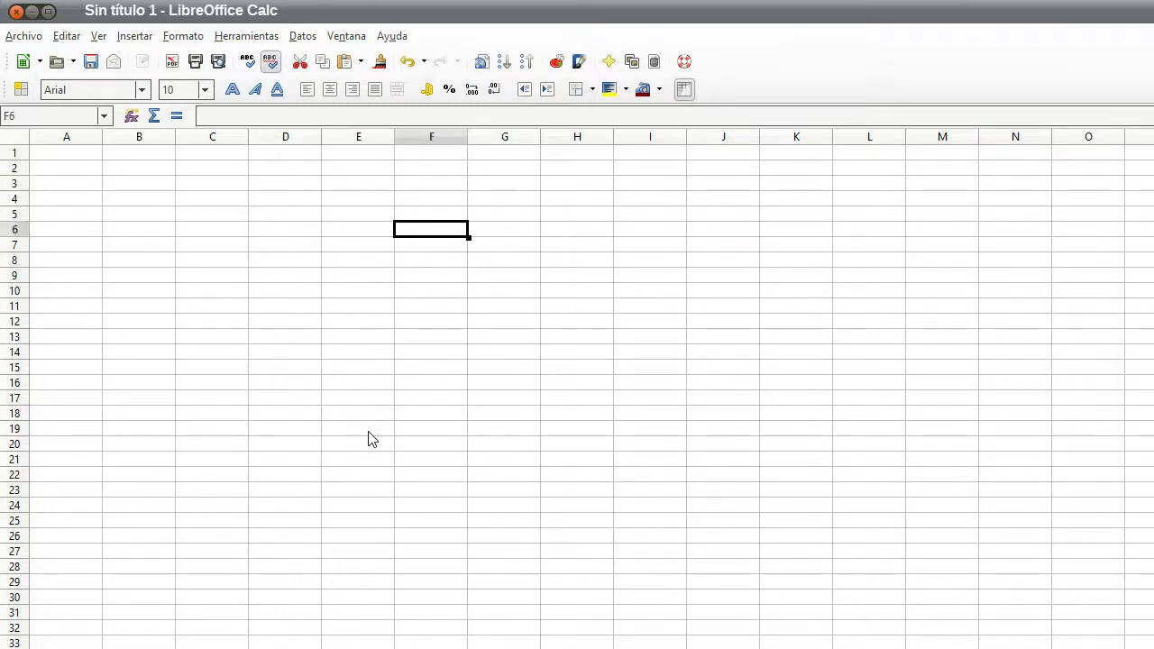
# Move the cell cursor stepwise from F6 through neighbouring cells to E11, alternating between horizontal and vertical moves.
pyautogui.press('Left')
pyautogui.press('Left')
pyautogui.press('Down')
pyautogui.press('Down')
pyautogui.press('Left')
pyautogui.press('Down')
pyautogui.press('Right')
pyautogui.press('Down')
pyautogui.press('Down')
pyautogui.press('Right')
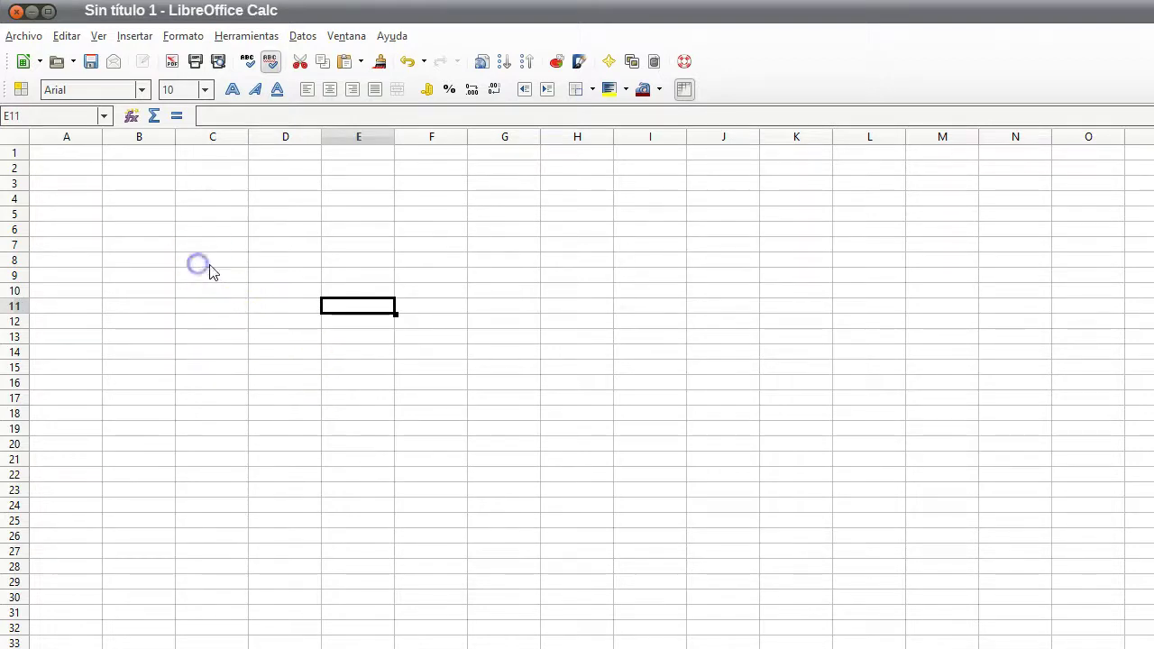
# Select several scattered single cells one after another across the sheet, including D15 and ending on I25.
pyautogui.click(533, 307)
pyautogui.click(532, 474)
pyautogui.click(380, 434)
pyautogui.click(283, 327)
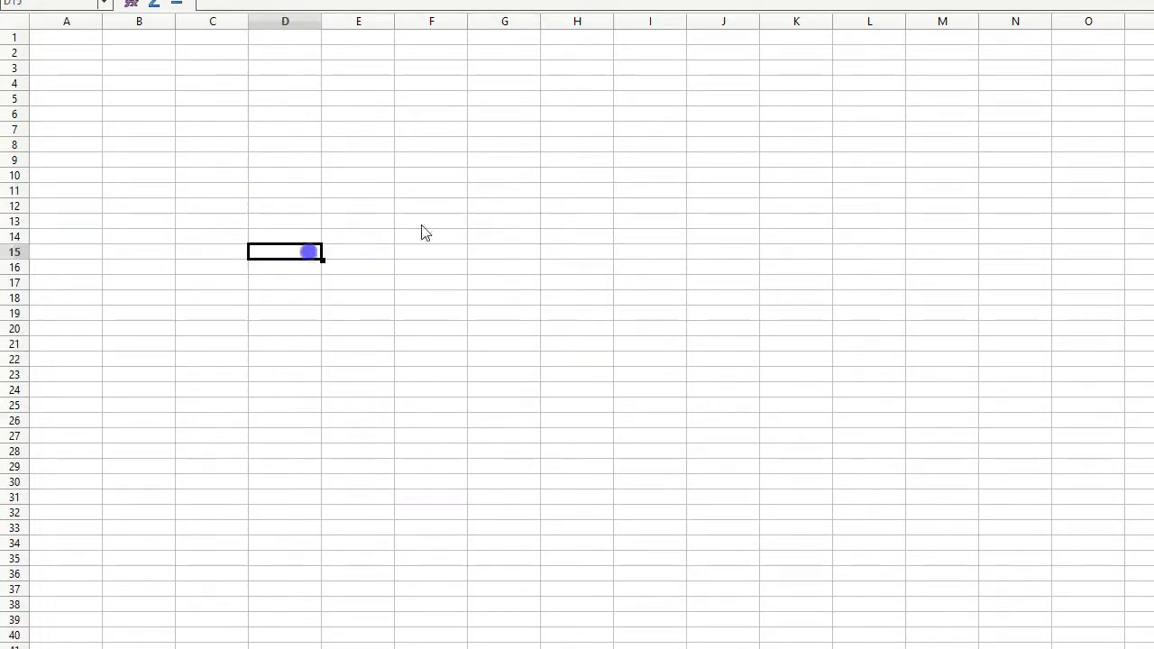
pyautogui.click(423, 231)
pyautogui.click(719, 312)
pyautogui.click(682, 405)
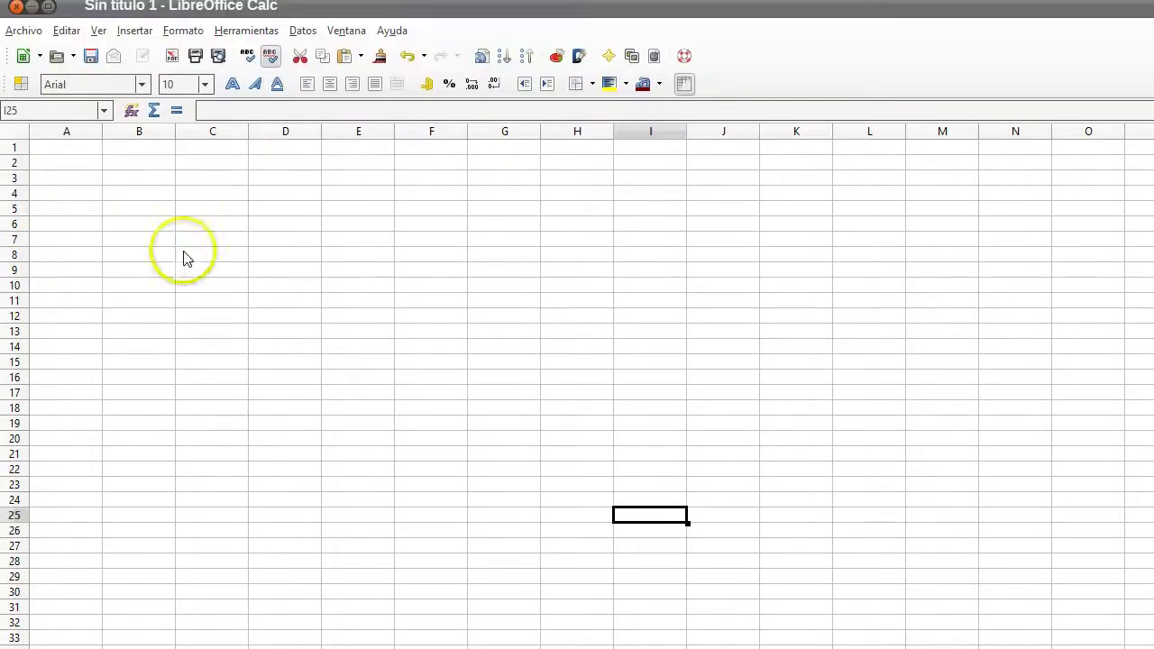
# Select the range C6:J27 and advance the active cell within it through row 6 and into row 7.
pyautogui.moveTo(211, 225); pyautogui.dragTo(758, 438)
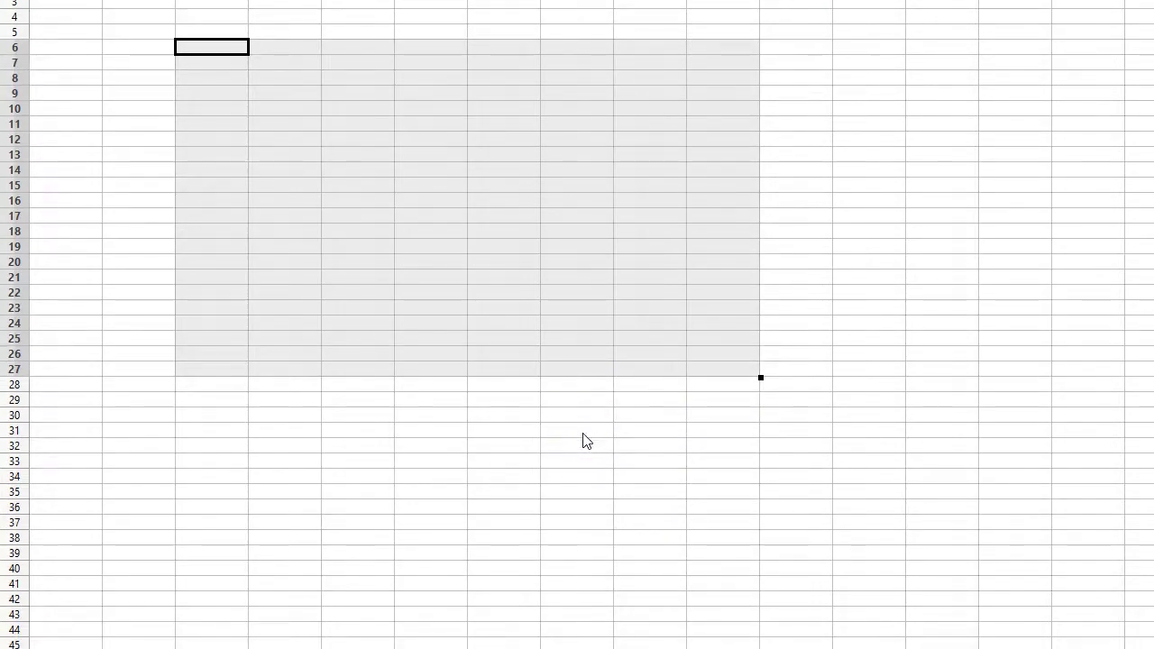
pyautogui.press('Tab')
pyautogui.press('Tab')
pyautogui.press('Tab')
pyautogui.press('Tab')
pyautogui.press('Tab')
pyautogui.press('Tab')
pyautogui.press('Tab')
pyautogui.press('Tab')
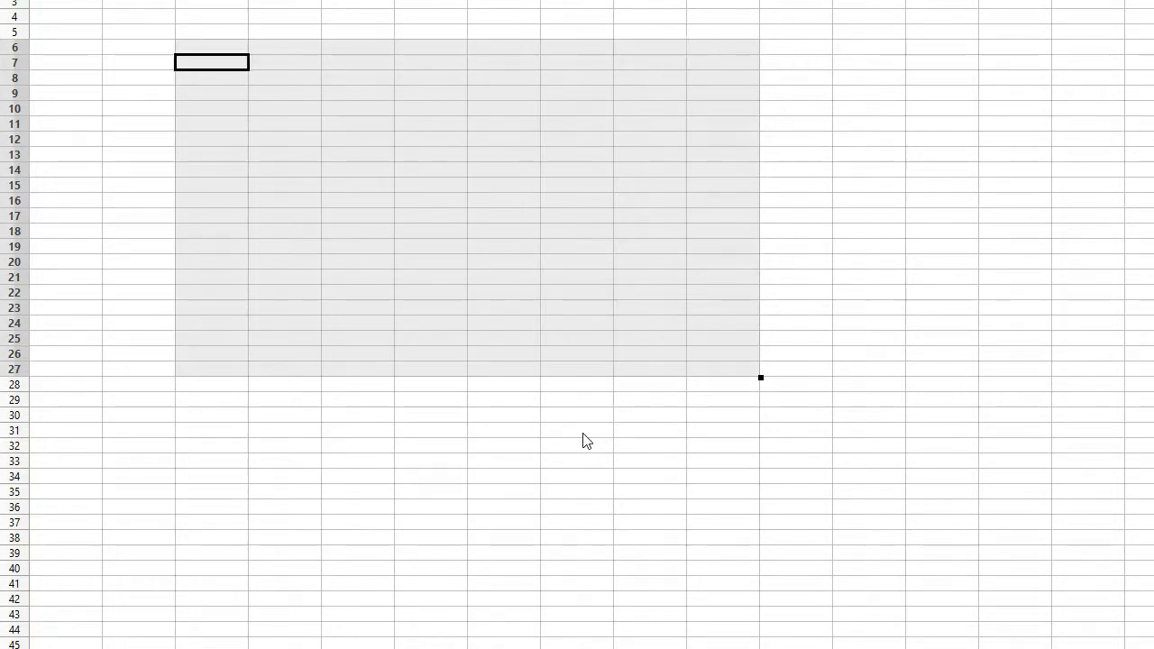
pyautogui.press('Tab')
pyautogui.press('Tab')
pyautogui.press('Tab')
pyautogui.press('Tab')
pyautogui.press('Tab')
# Select a single cell outside the range and move the cell cursor 17 rows down in the same column.
pyautogui.click(855, 225)
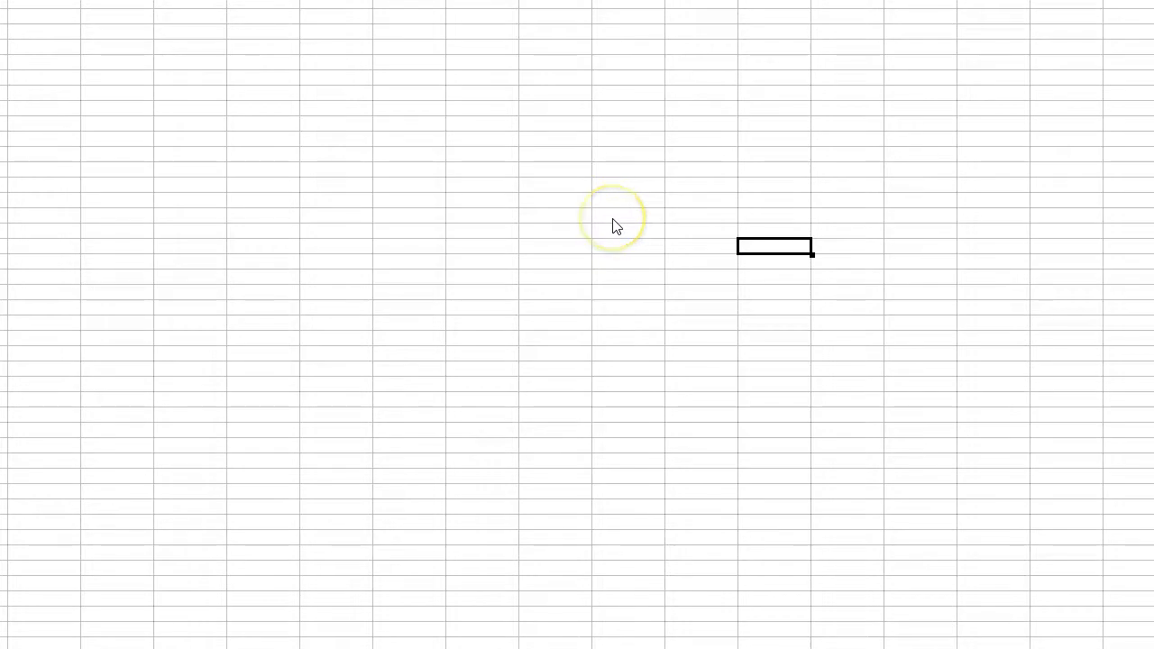
pyautogui.press('Down')
pyautogui.press('Down')
pyautogui.press('Down')
pyautogui.press('Down')
pyautogui.press('Down')
pyautogui.press('Down')
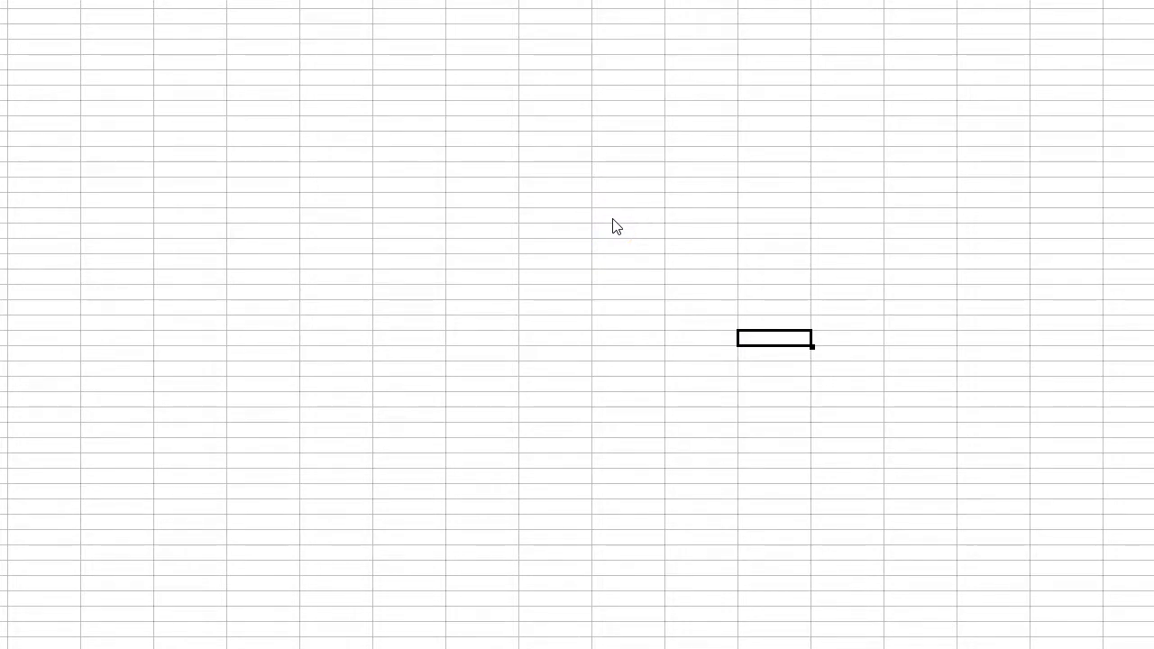
pyautogui.press('Down')
pyautogui.press('Down')
pyautogui.press('Down')
pyautogui.press('Down')
pyautogui.press('Down')
pyautogui.press('Down')
pyautogui.press('Down')
pyautogui.press('Down')
pyautogui.press('Down')
pyautogui.press('Down')
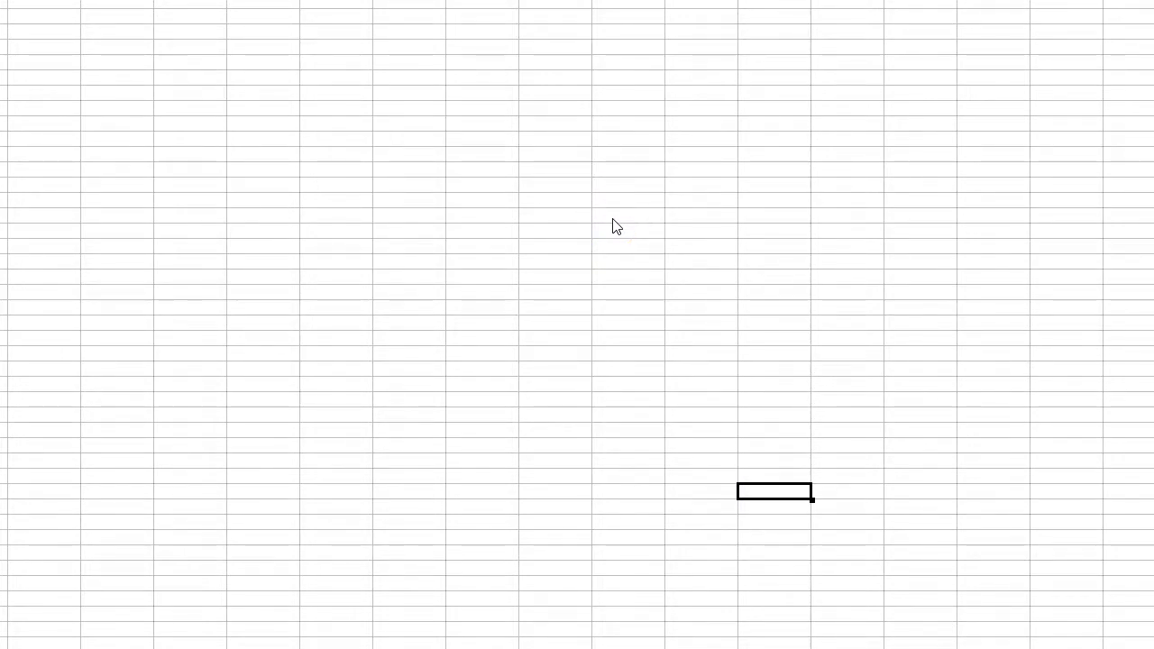
pyautogui.press('Down')
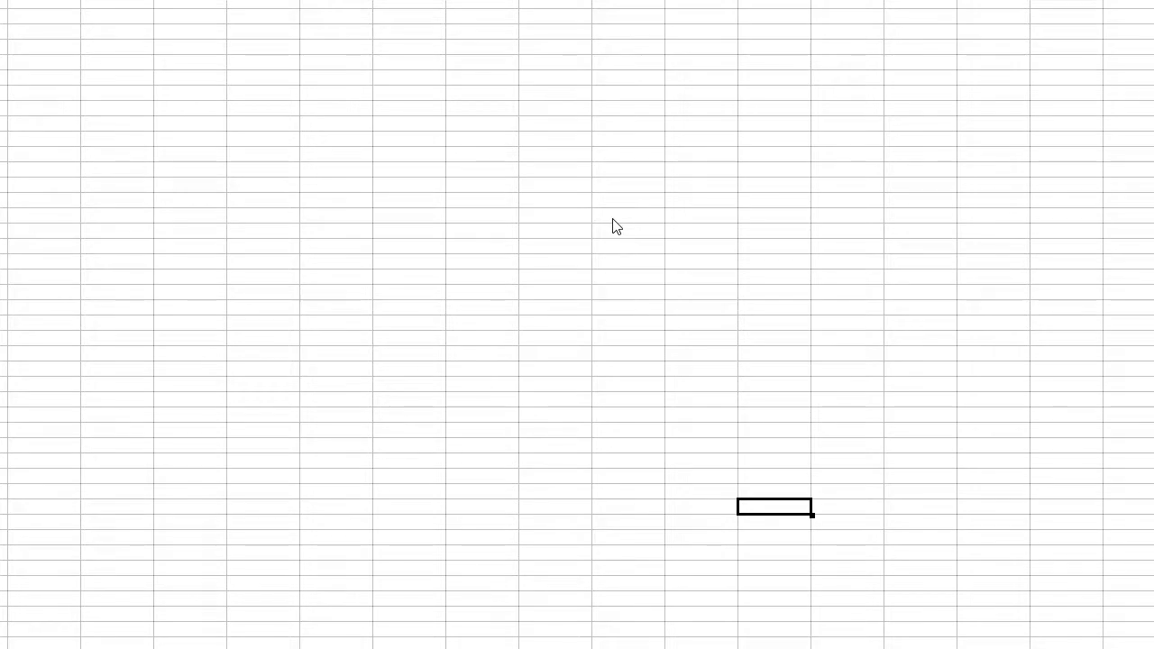